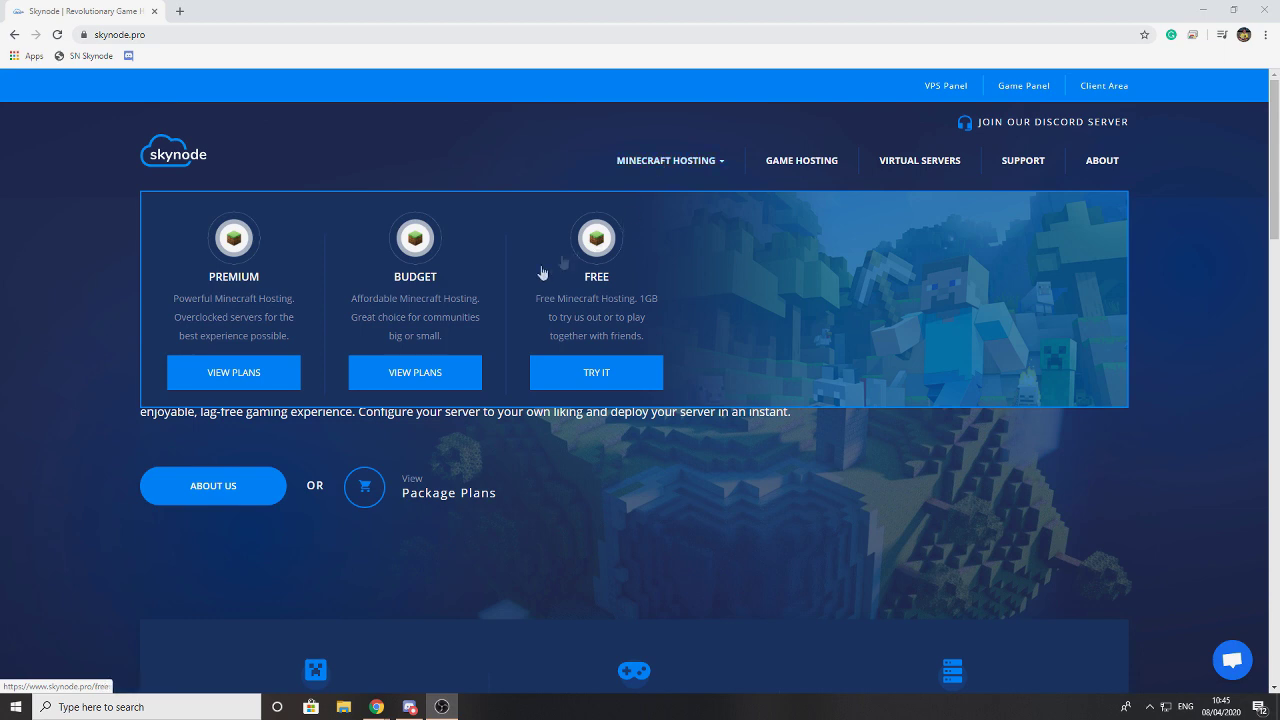
- Open the Budget Minecraft hosting plans from the Minecraft Hosting menu
{"action": "left_click", "coordinate": [397, 377]}
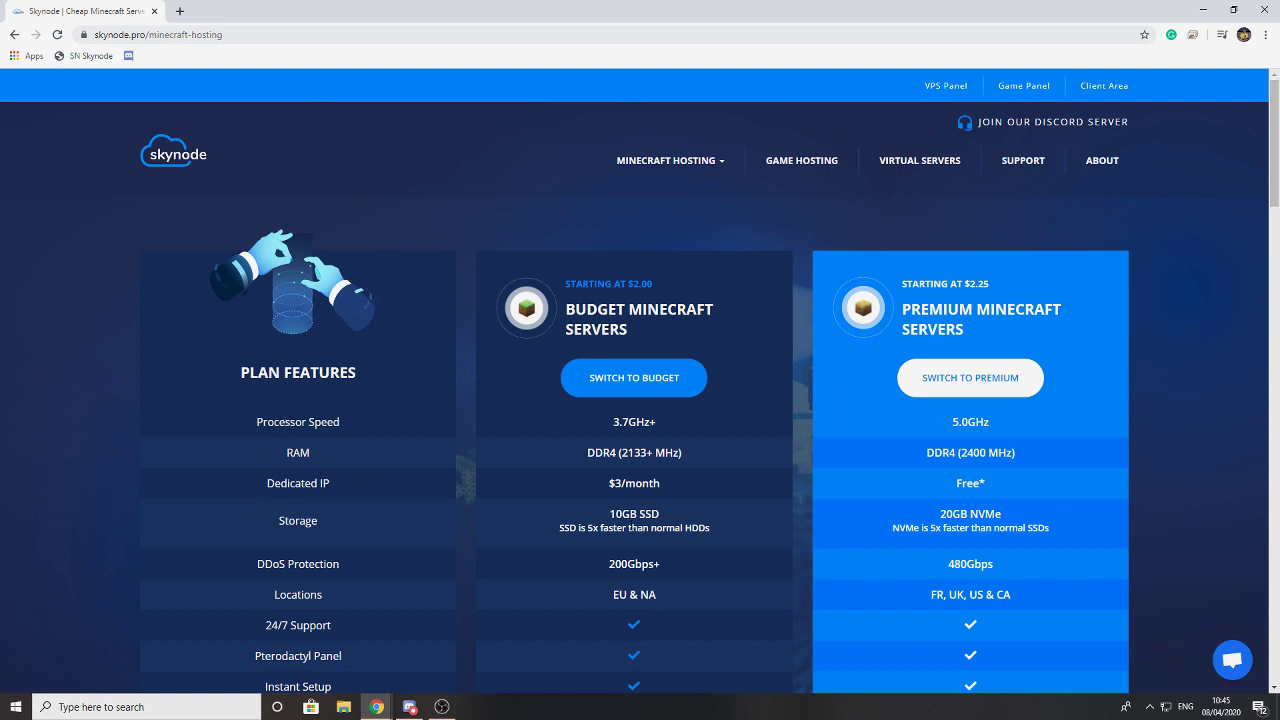
{"action": "scroll", "coordinate": [653, 531], "scroll_direction": "down", "scroll_amount": 1}
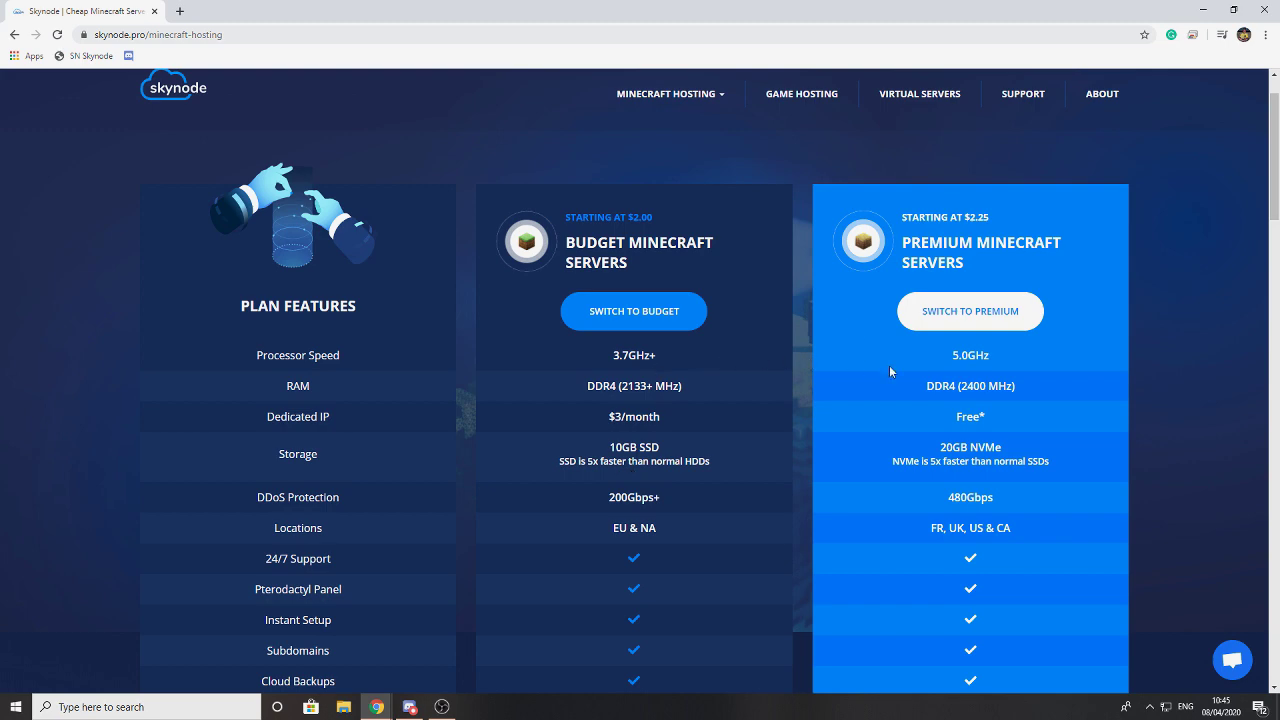
{"action": "scroll", "coordinate": [1013, 438], "scroll_direction": "down", "scroll_amount": 1}
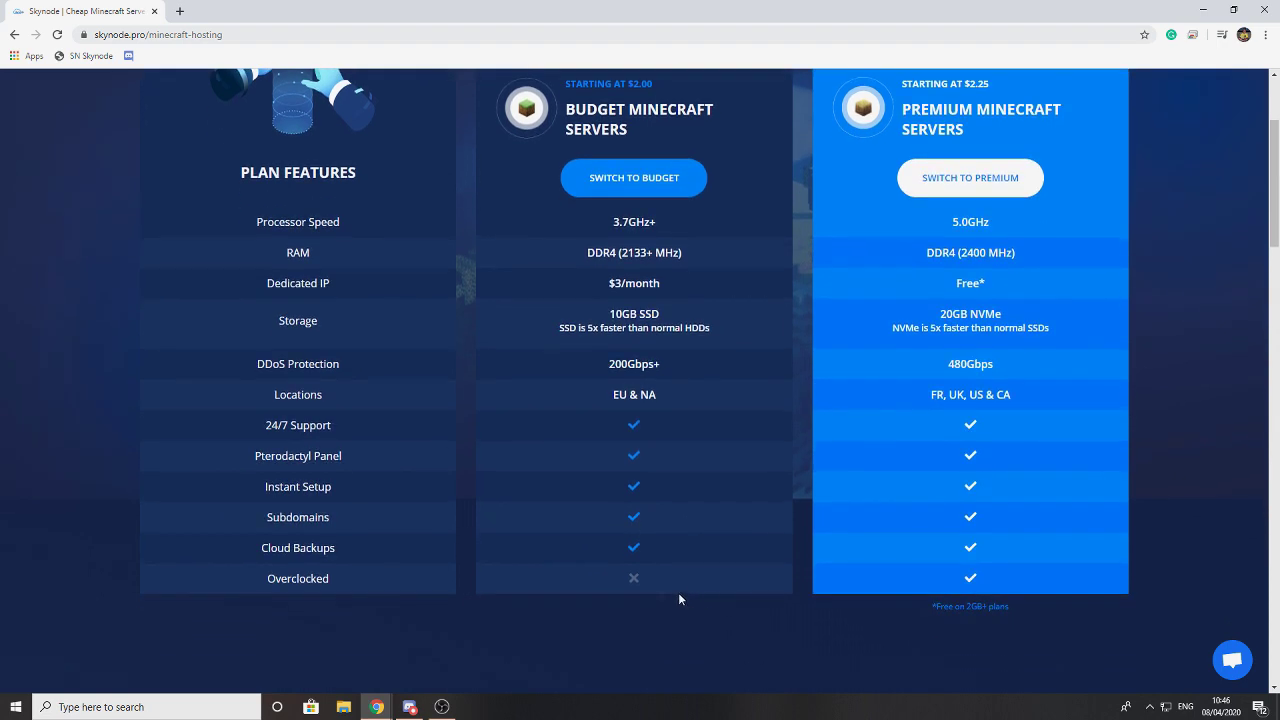
{"action": "scroll", "coordinate": [688, 595], "scroll_direction": "down", "scroll_amount": 3}
{"action": "scroll", "coordinate": [626, 595], "scroll_direction": "down", "scroll_amount": 1}
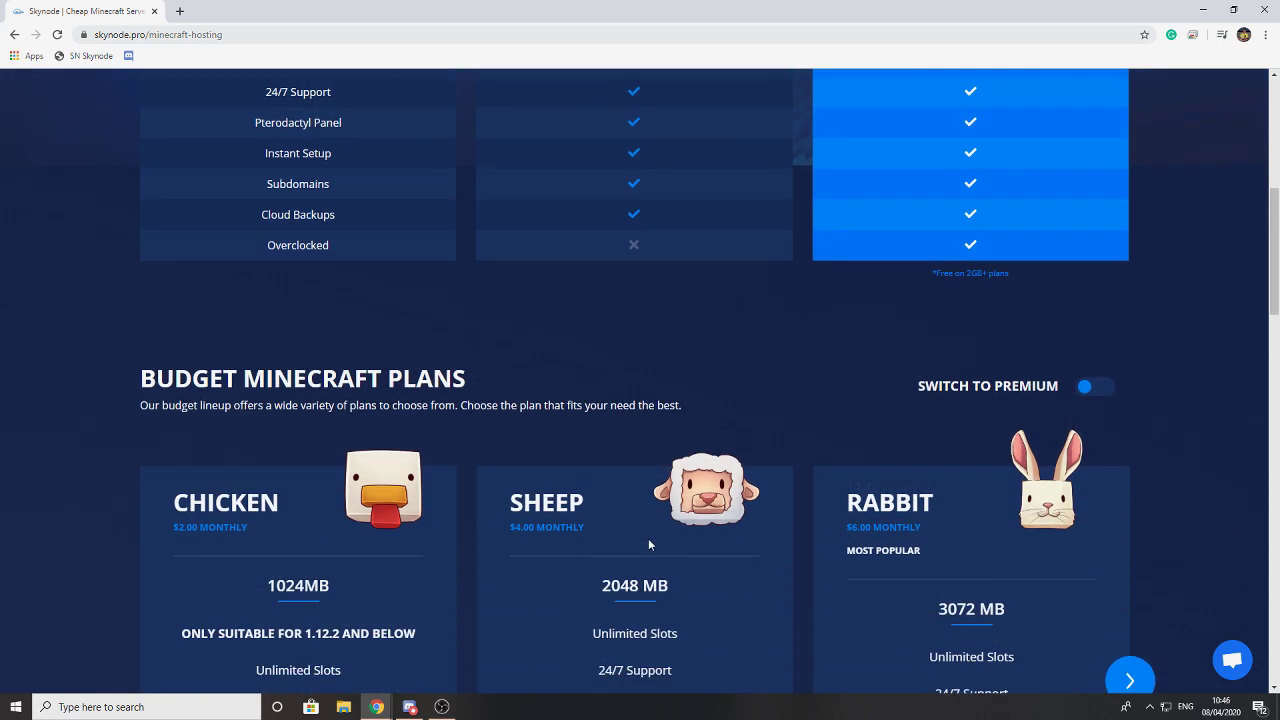
{"action": "scroll", "coordinate": [648, 538], "scroll_direction": "down", "scroll_amount": 1}
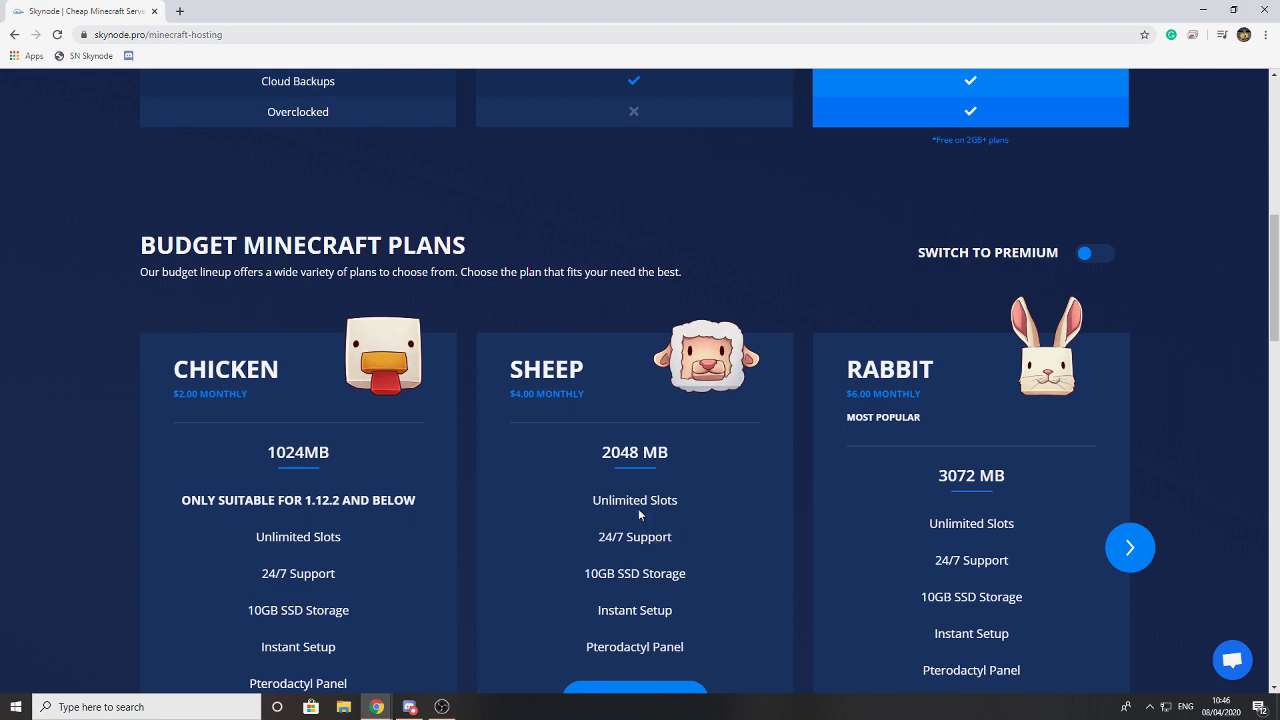
{"action": "scroll", "coordinate": [639, 511], "scroll_direction": "down", "scroll_amount": 1}
{"action": "scroll", "coordinate": [639, 512], "scroll_direction": "down", "scroll_amount": 5}
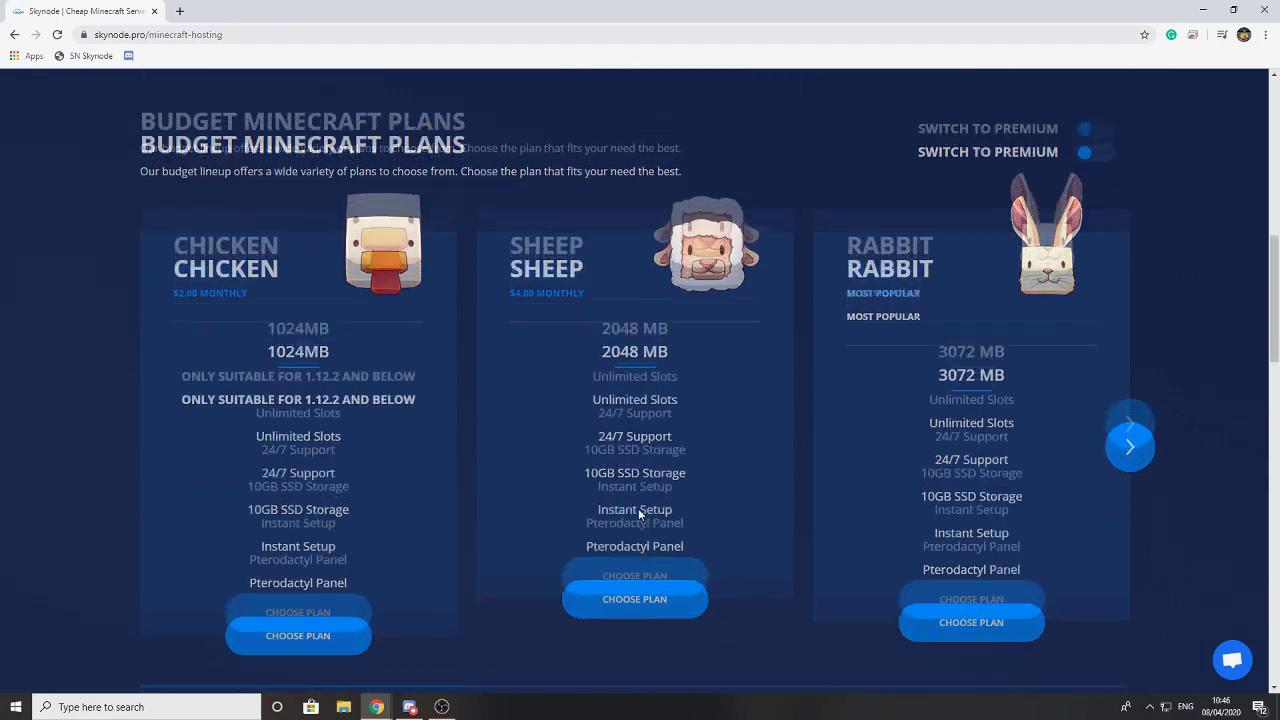
{"action": "scroll", "coordinate": [639, 514], "scroll_direction": "down", "scroll_amount": 2}
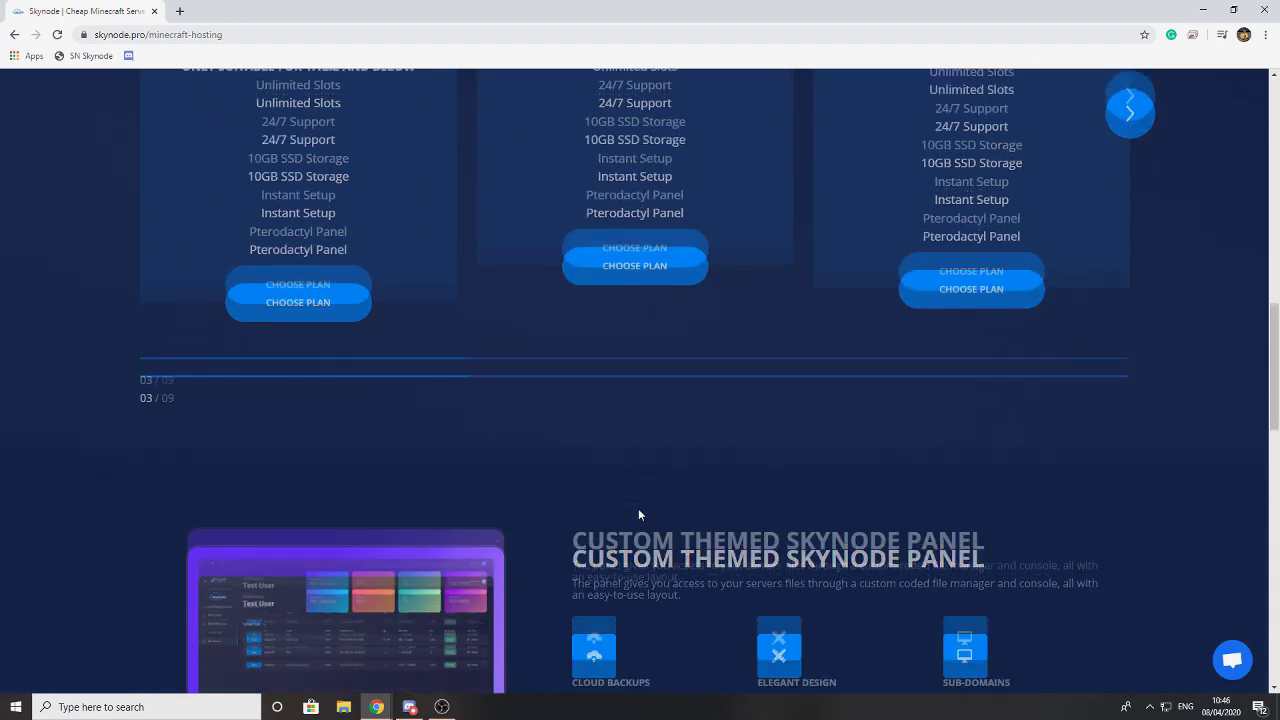
{"action": "scroll", "coordinate": [650, 500], "scroll_direction": "down", "scroll_amount": 3}
{"action": "scroll", "coordinate": [655, 470], "scroll_direction": "down", "scroll_amount": 2}
{"action": "scroll", "coordinate": [648, 458], "scroll_direction": "down", "scroll_amount": 2}
{"action": "scroll", "coordinate": [648, 453], "scroll_direction": "down", "scroll_amount": 3}
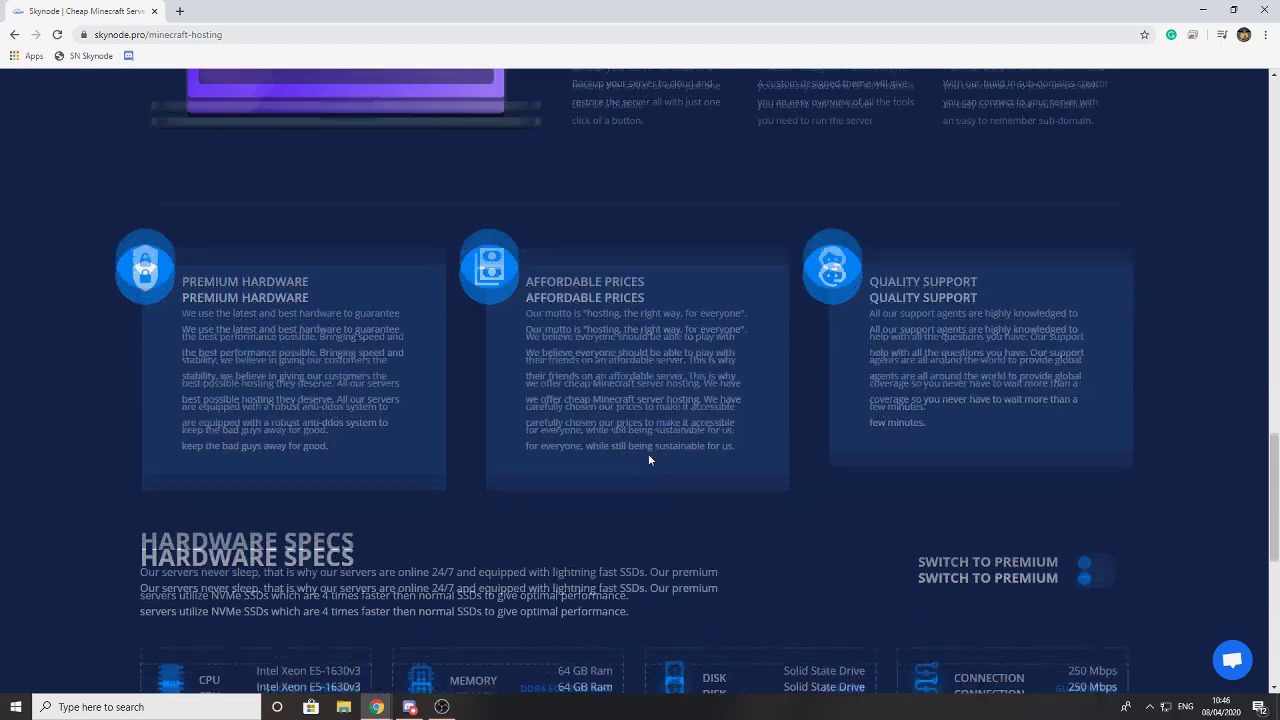
{"action": "scroll", "coordinate": [648, 453], "scroll_direction": "down", "scroll_amount": 3}
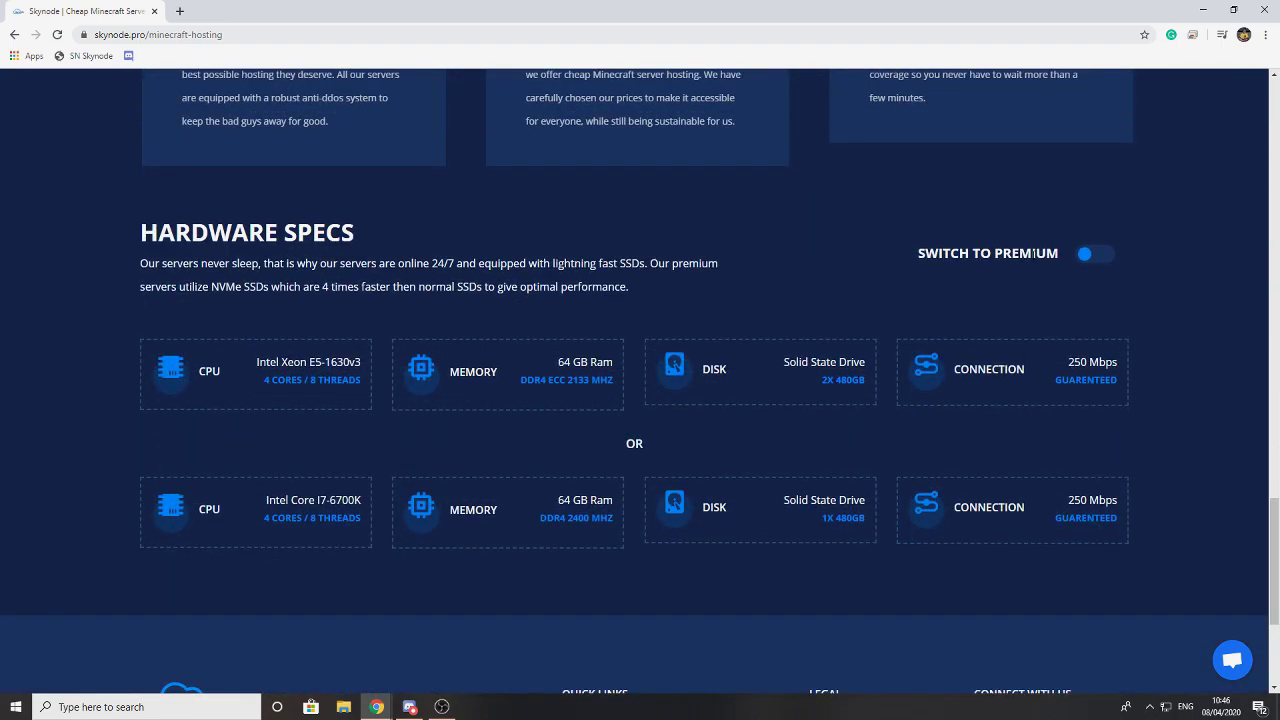
{"action": "left_click", "coordinate": [1084, 254]}
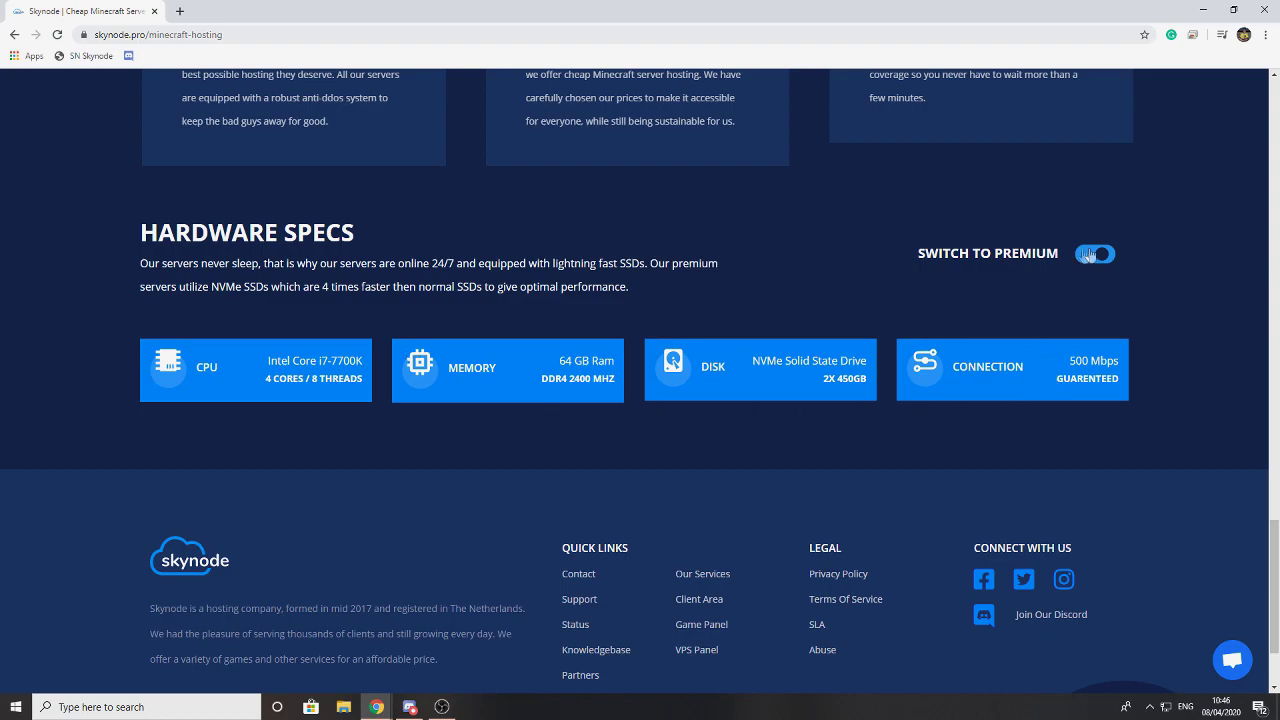
{"action": "left_click", "coordinate": [1094, 254]}
{"action": "scroll", "coordinate": [642, 429], "scroll_direction": "up", "scroll_amount": 2}
{"action": "scroll", "coordinate": [642, 429], "scroll_direction": "up", "scroll_amount": 2}
{"action": "scroll", "coordinate": [642, 429], "scroll_direction": "up", "scroll_amount": 4}
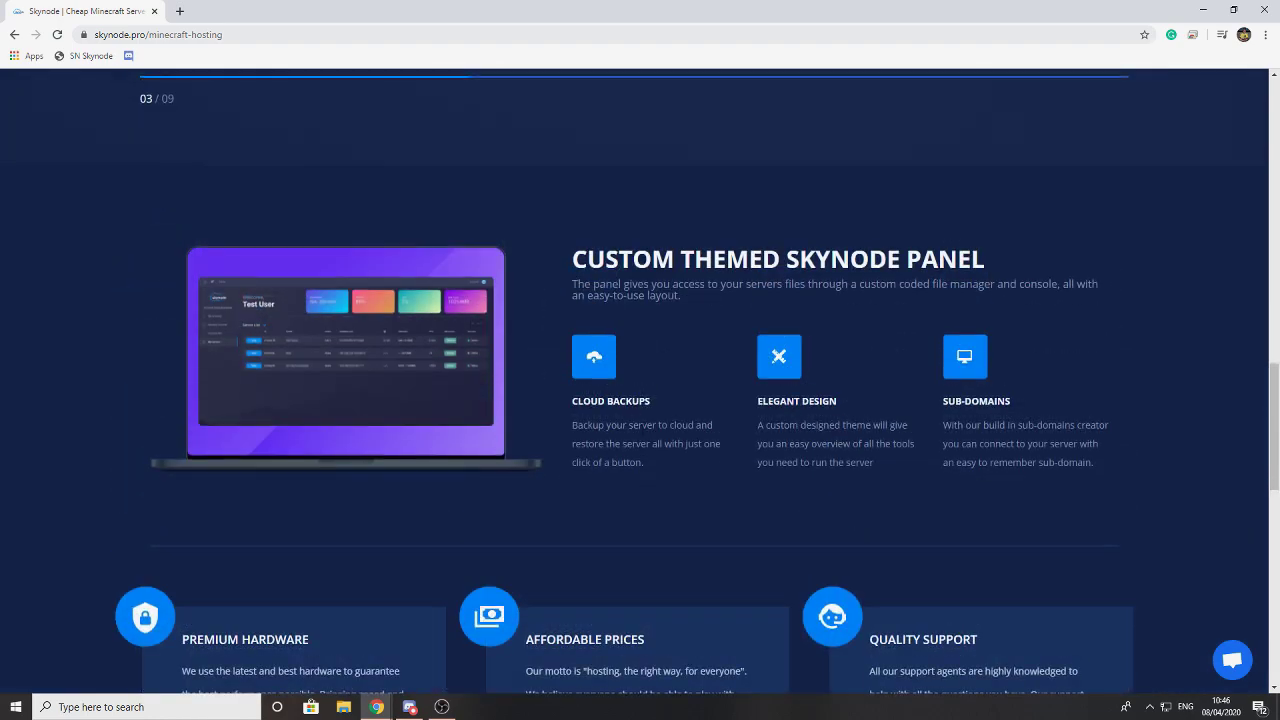
{"action": "scroll", "coordinate": [672, 410], "scroll_direction": "up", "scroll_amount": 2}
{"action": "scroll", "coordinate": [672, 404], "scroll_direction": "up", "scroll_amount": 3}
{"action": "scroll", "coordinate": [672, 404], "scroll_direction": "up", "scroll_amount": 2}
{"action": "scroll", "coordinate": [677, 448], "scroll_direction": "down", "scroll_amount": 2}
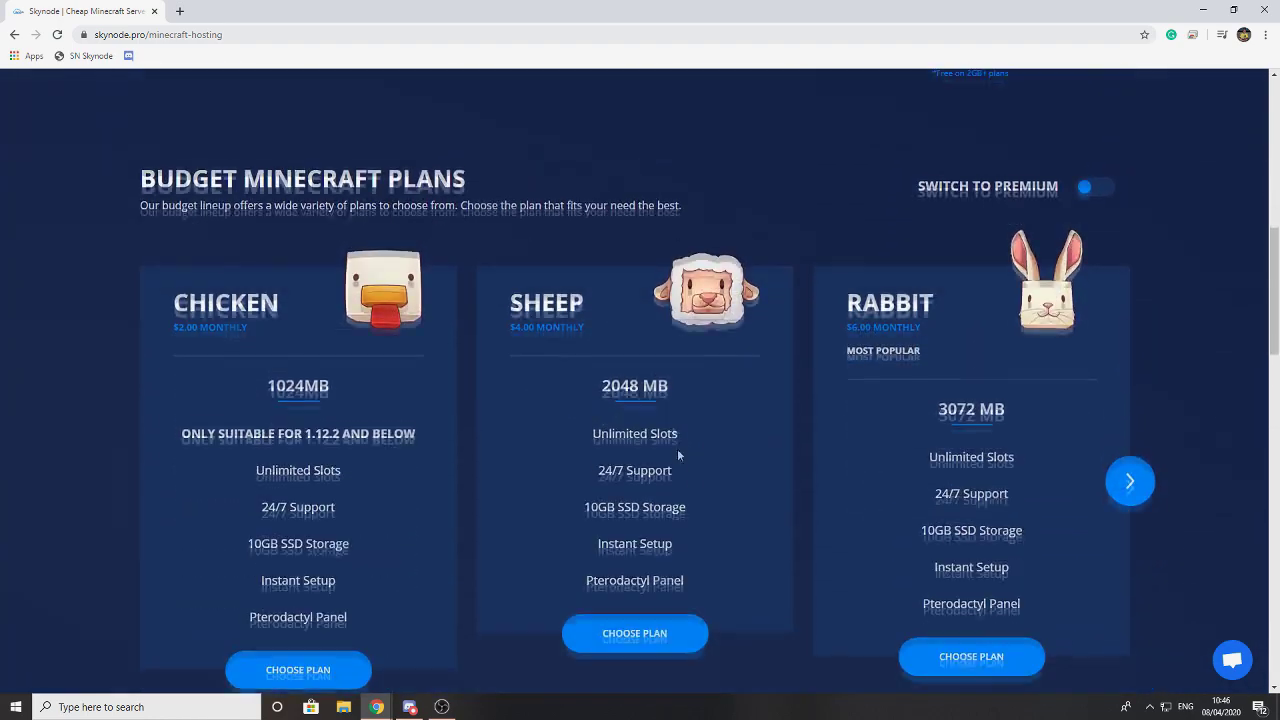
{"action": "left_click", "coordinate": [618, 500]}
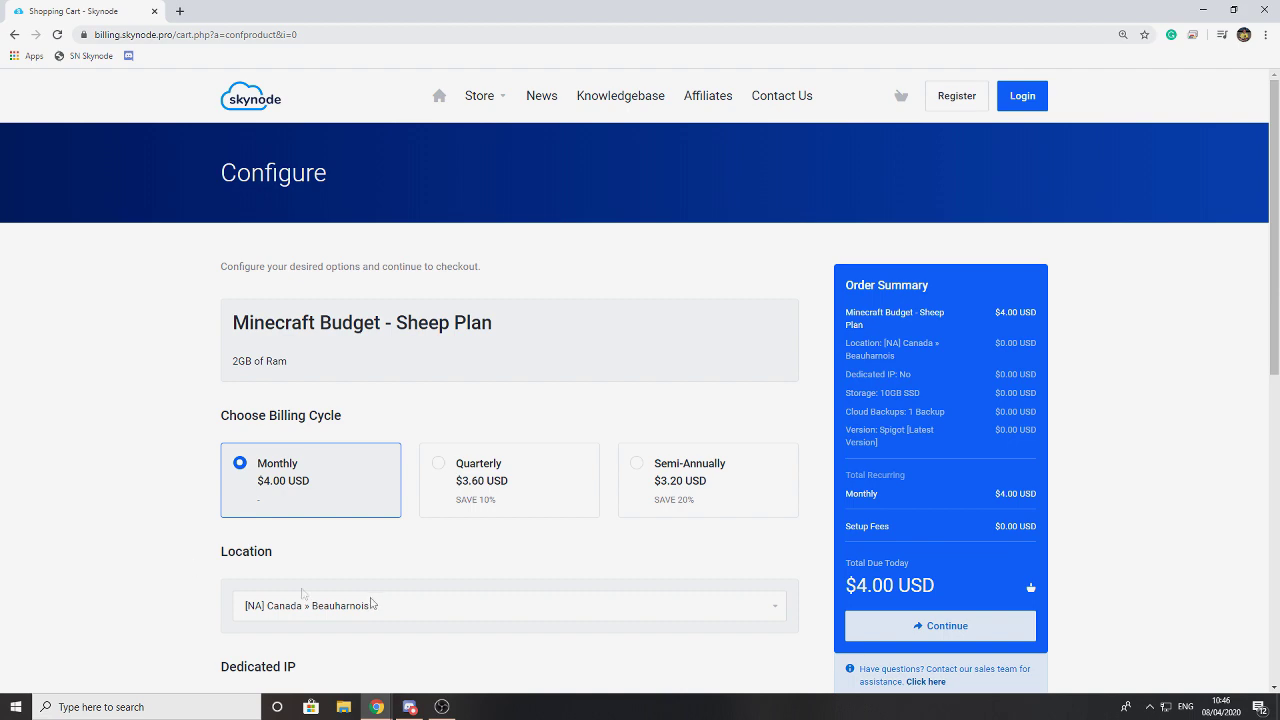
- Review the server location options and keep Canada » Beauharnois as the location
{"action": "scroll", "coordinate": [410, 590], "scroll_direction": "down", "scroll_amount": 1}
{"action": "left_click", "coordinate": [358, 541]}
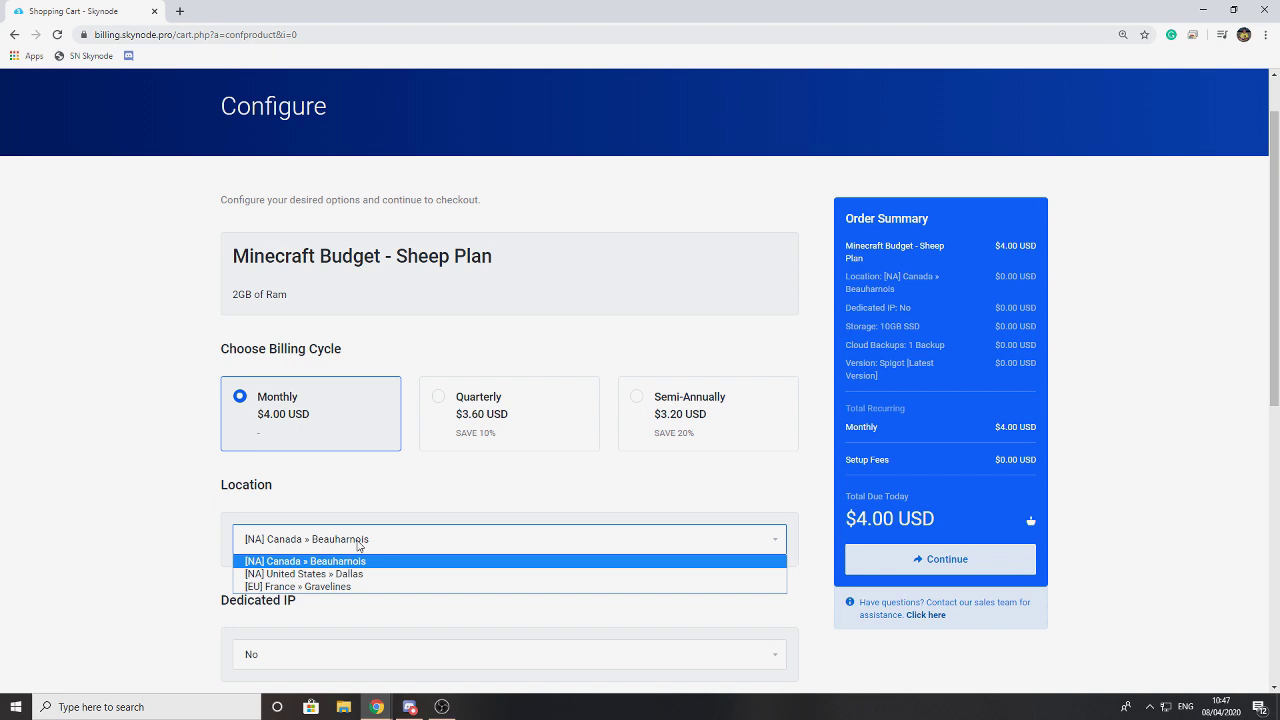
{"action": "left_click", "coordinate": [358, 545]}
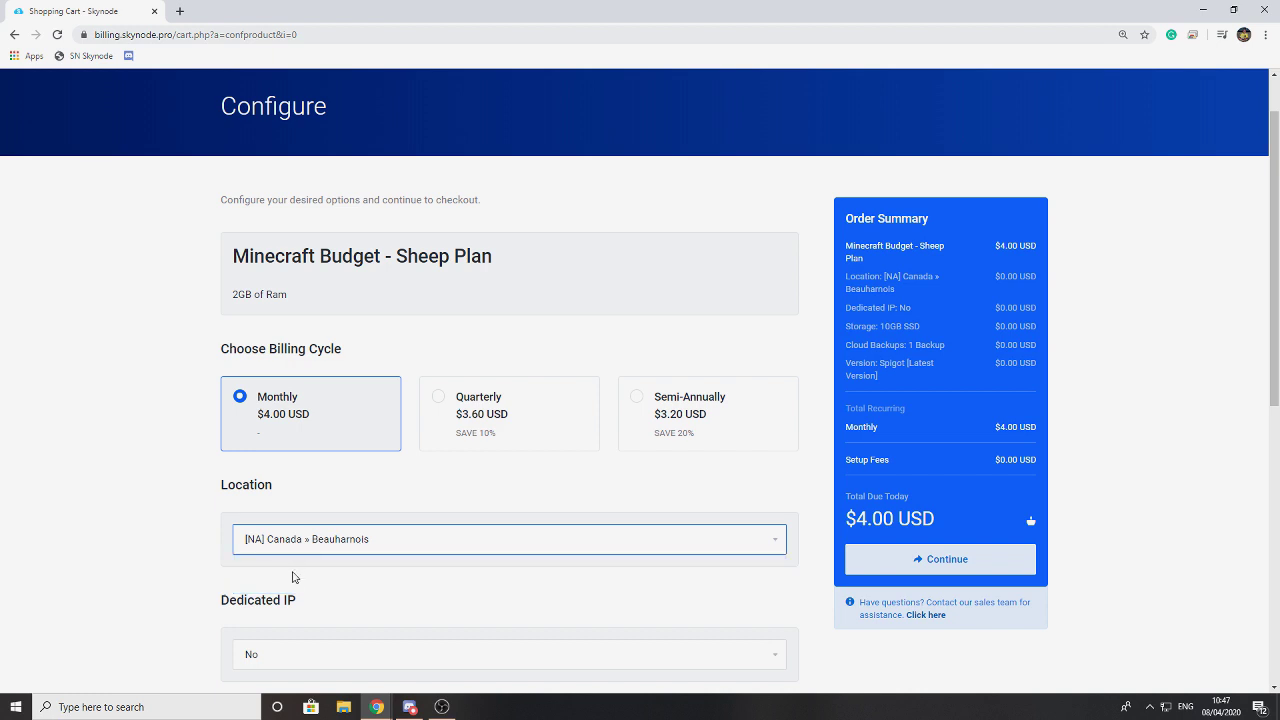
{"action": "left_click", "coordinate": [318, 548]}
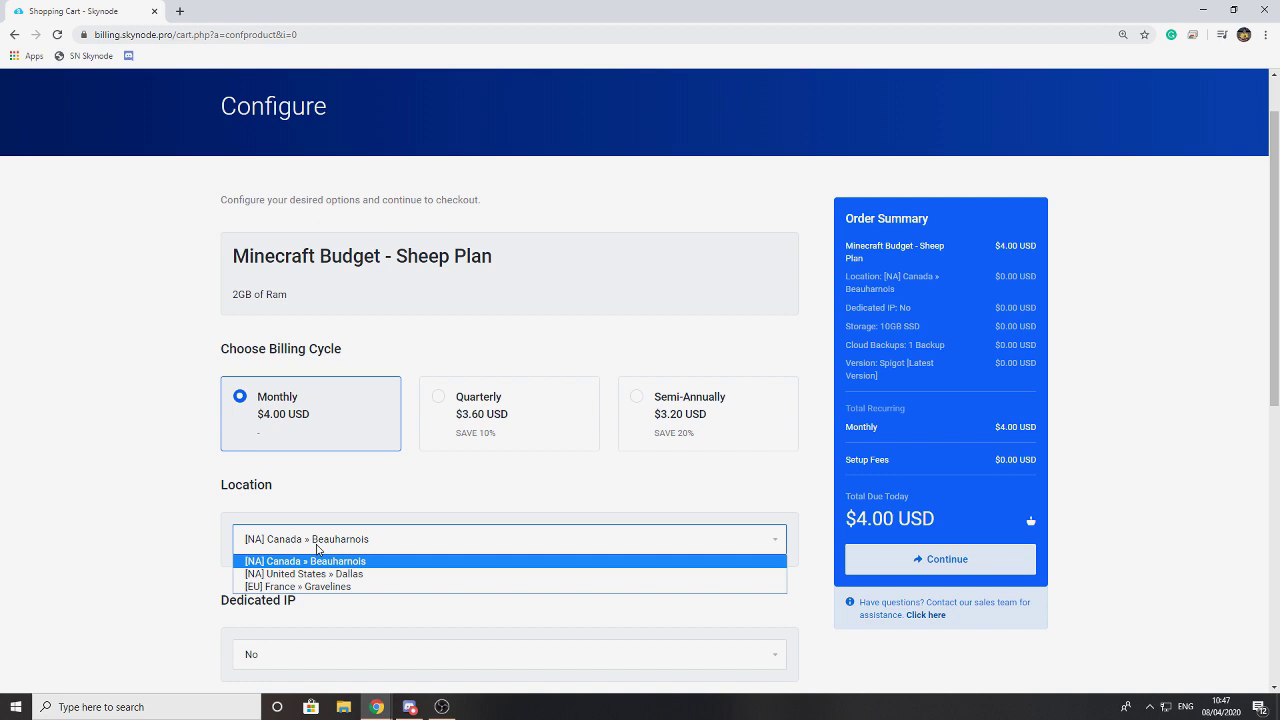
{"action": "left_click", "coordinate": [316, 549]}
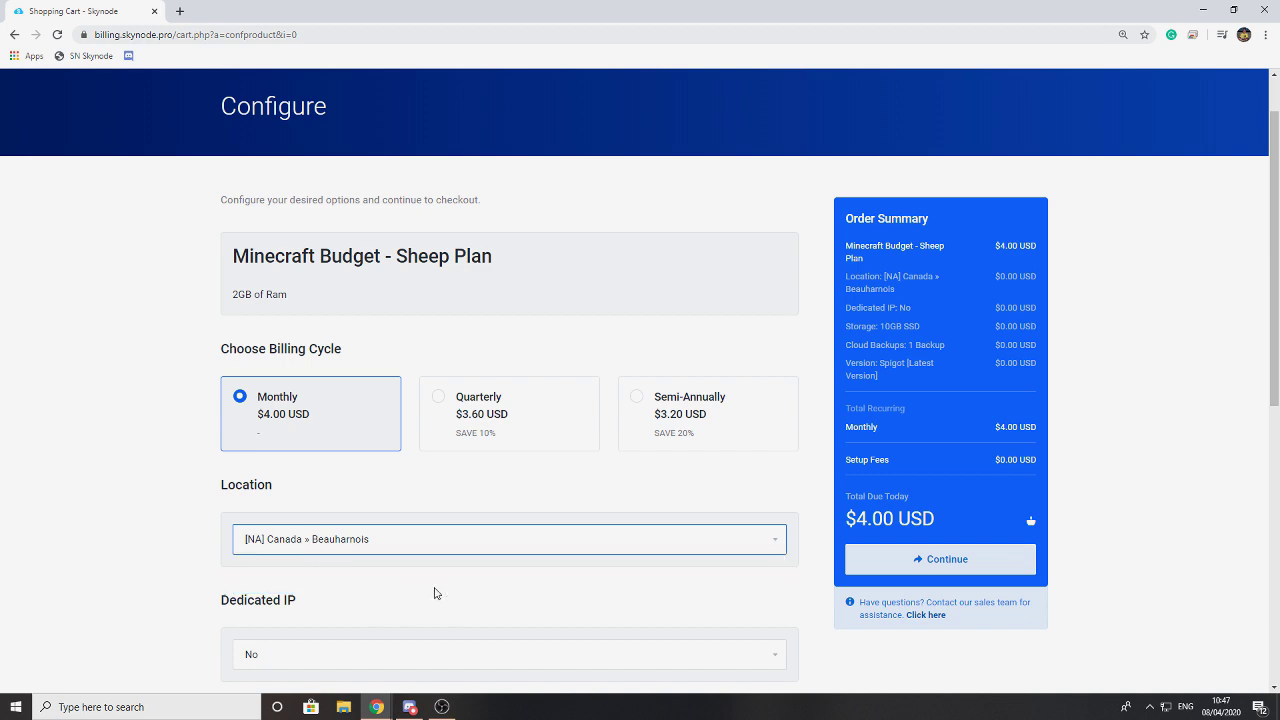
{"action": "scroll", "coordinate": [434, 593], "scroll_direction": "down", "scroll_amount": 1}
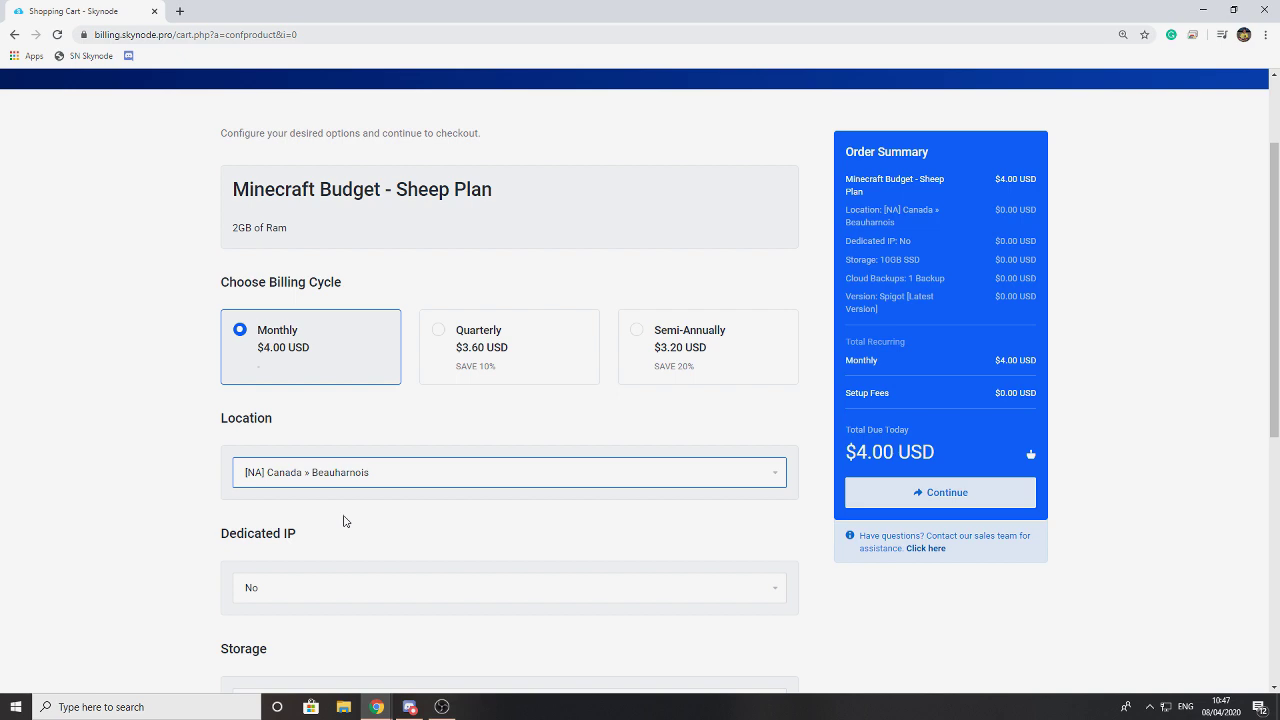
{"action": "scroll", "coordinate": [455, 533], "scroll_direction": "down", "scroll_amount": 1}
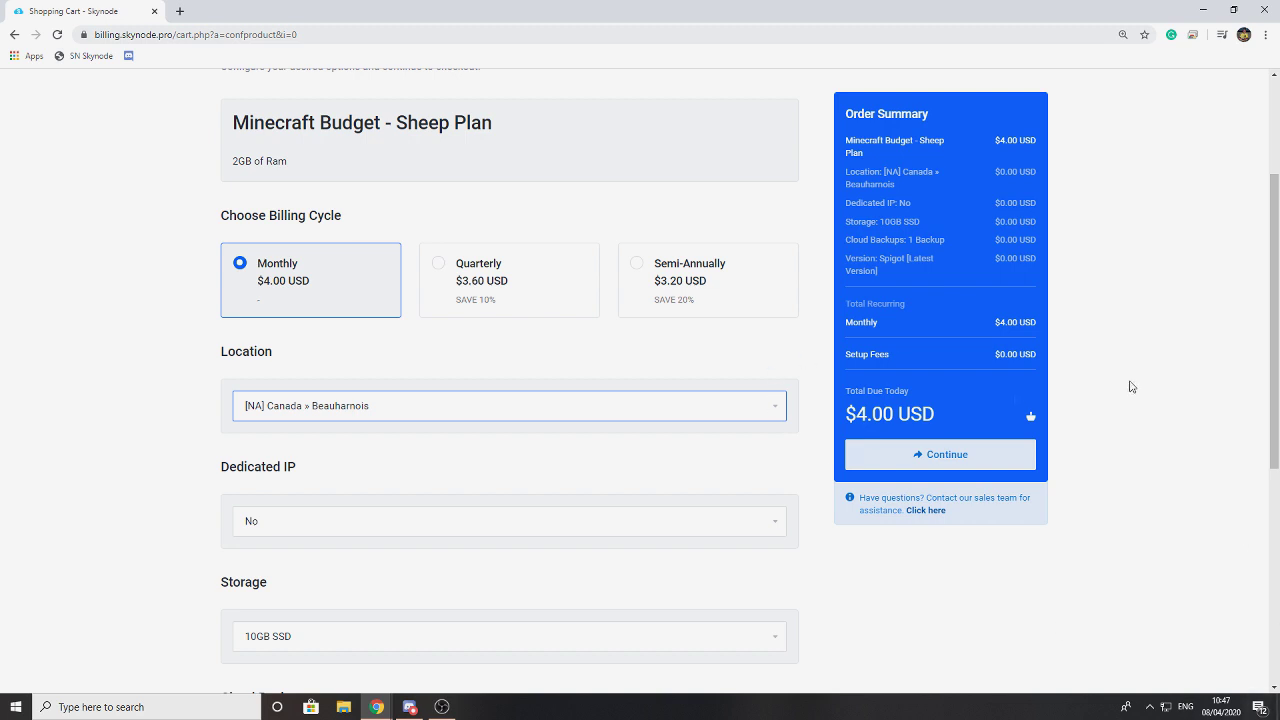
{"action": "scroll", "coordinate": [1129, 383], "scroll_direction": "down", "scroll_amount": 2}
{"action": "left_click", "coordinate": [367, 505]}
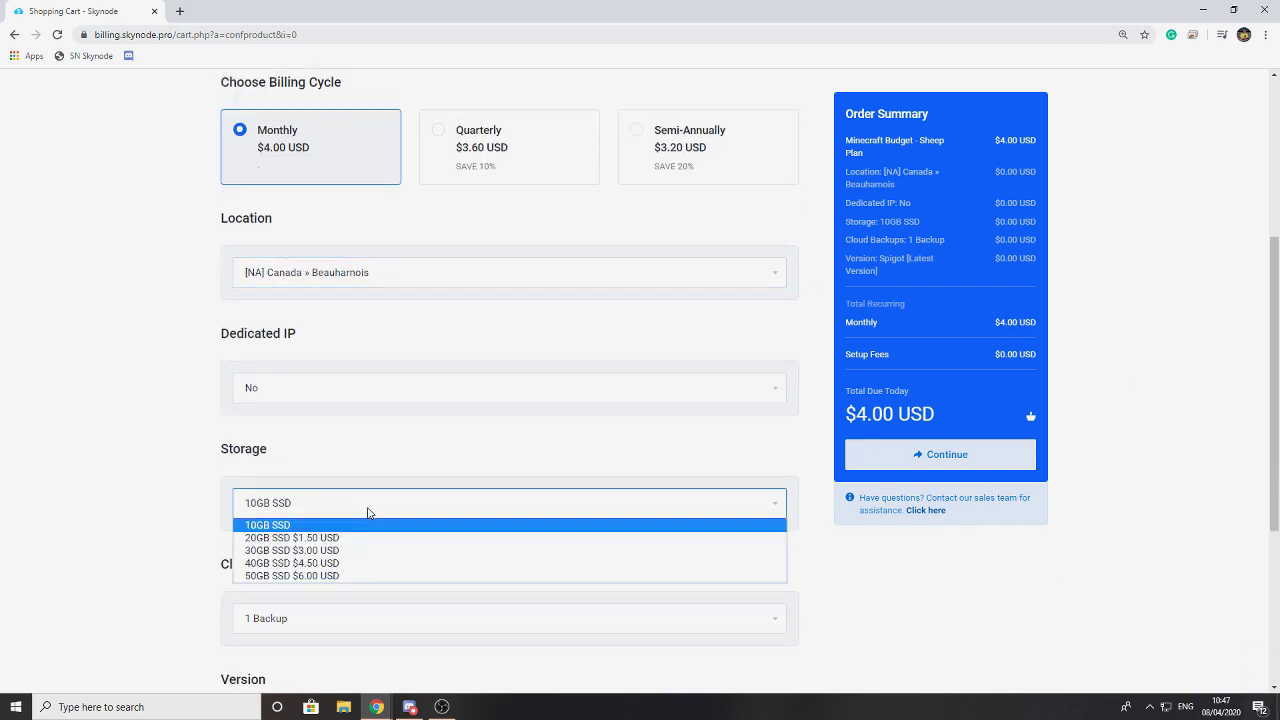
{"action": "left_click", "coordinate": [367, 513]}
{"action": "left_click", "coordinate": [306, 387]}
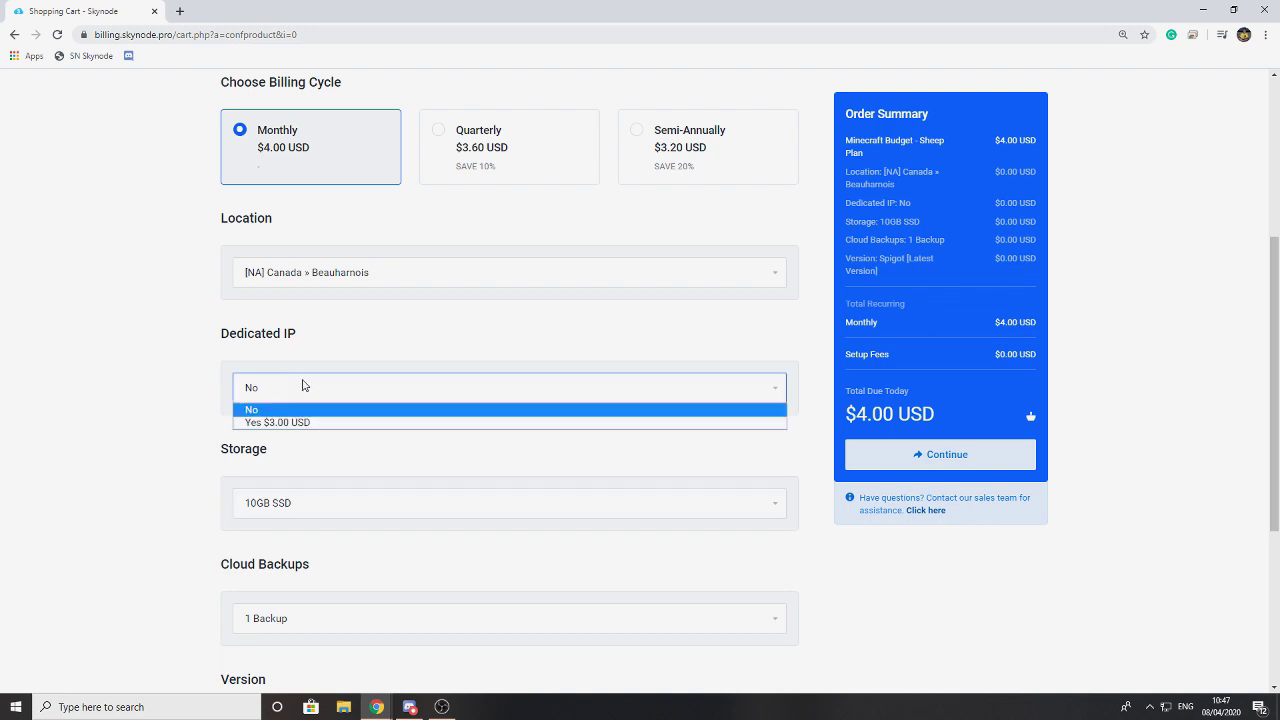
{"action": "left_click", "coordinate": [304, 386]}
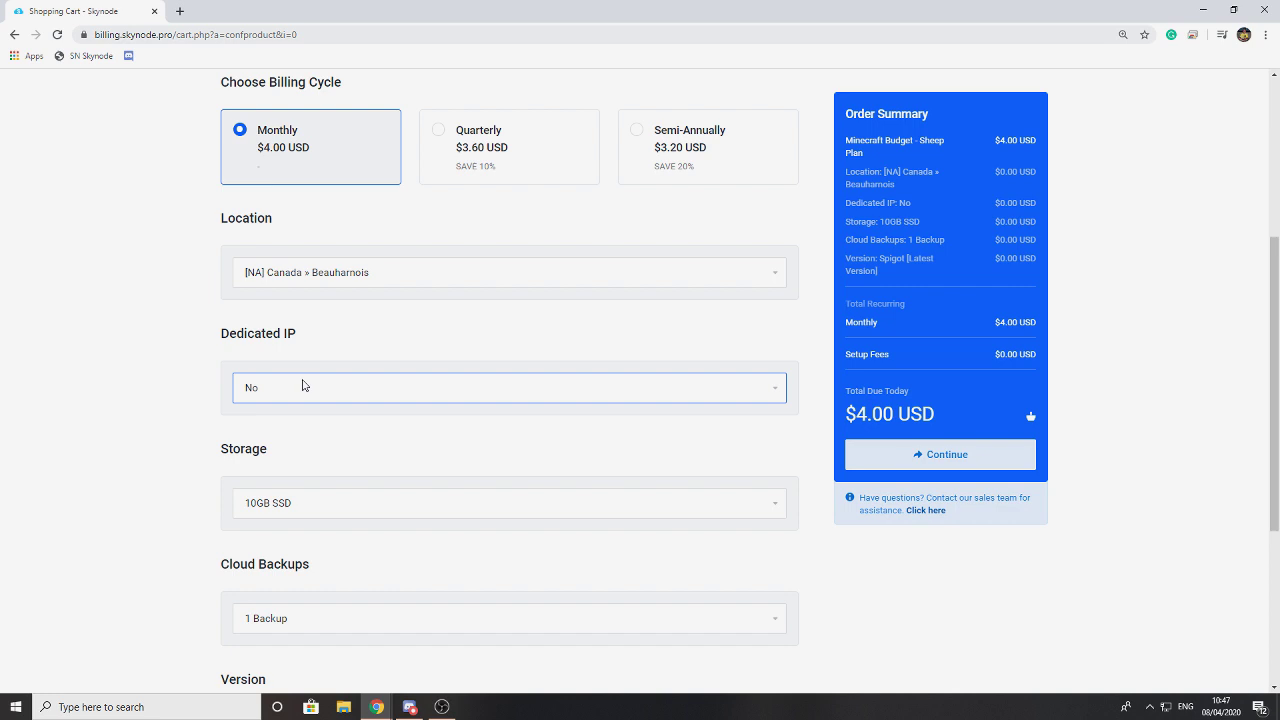
{"action": "scroll", "coordinate": [371, 463], "scroll_direction": "down", "scroll_amount": 2}
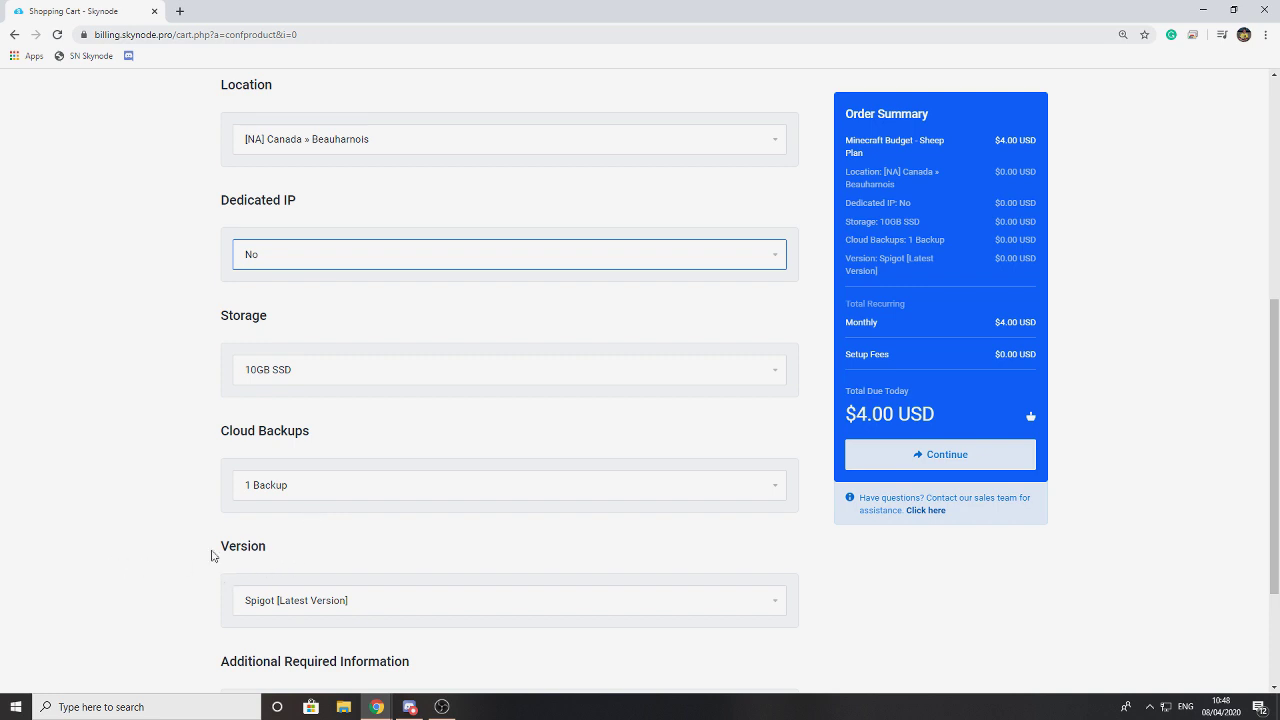
{"action": "scroll", "coordinate": [218, 541], "scroll_direction": "down", "scroll_amount": 1}
- Keep Spigot [Latest Version] as the server version and begin entering the server name
{"action": "left_click", "coordinate": [264, 540]}
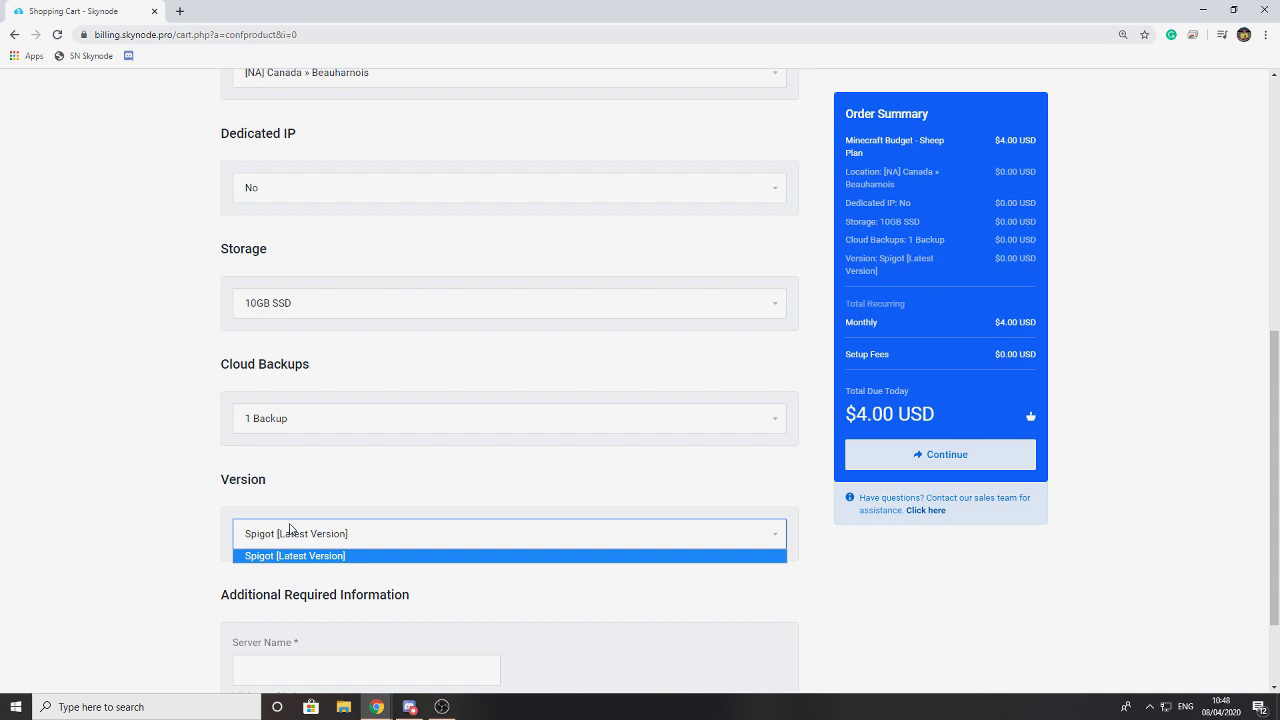
{"action": "left_click", "coordinate": [331, 485]}
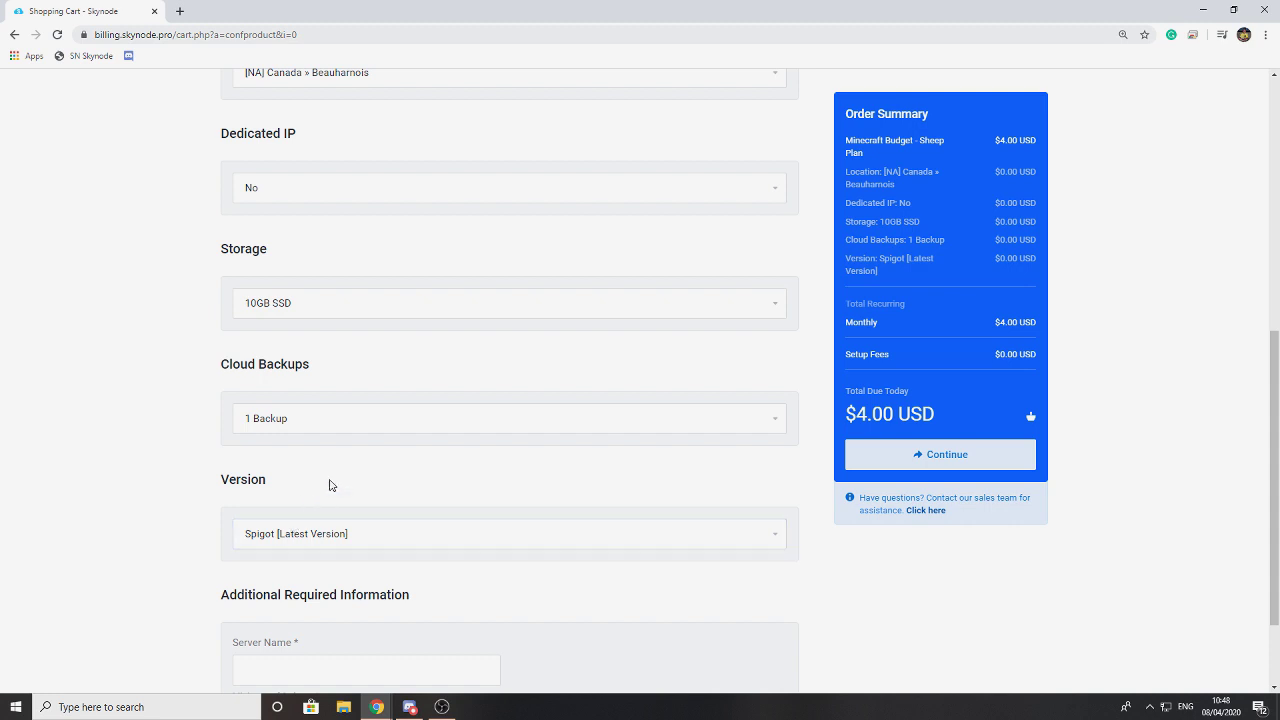
{"action": "left_click", "coordinate": [330, 541]}
{"action": "left_click", "coordinate": [331, 544]}
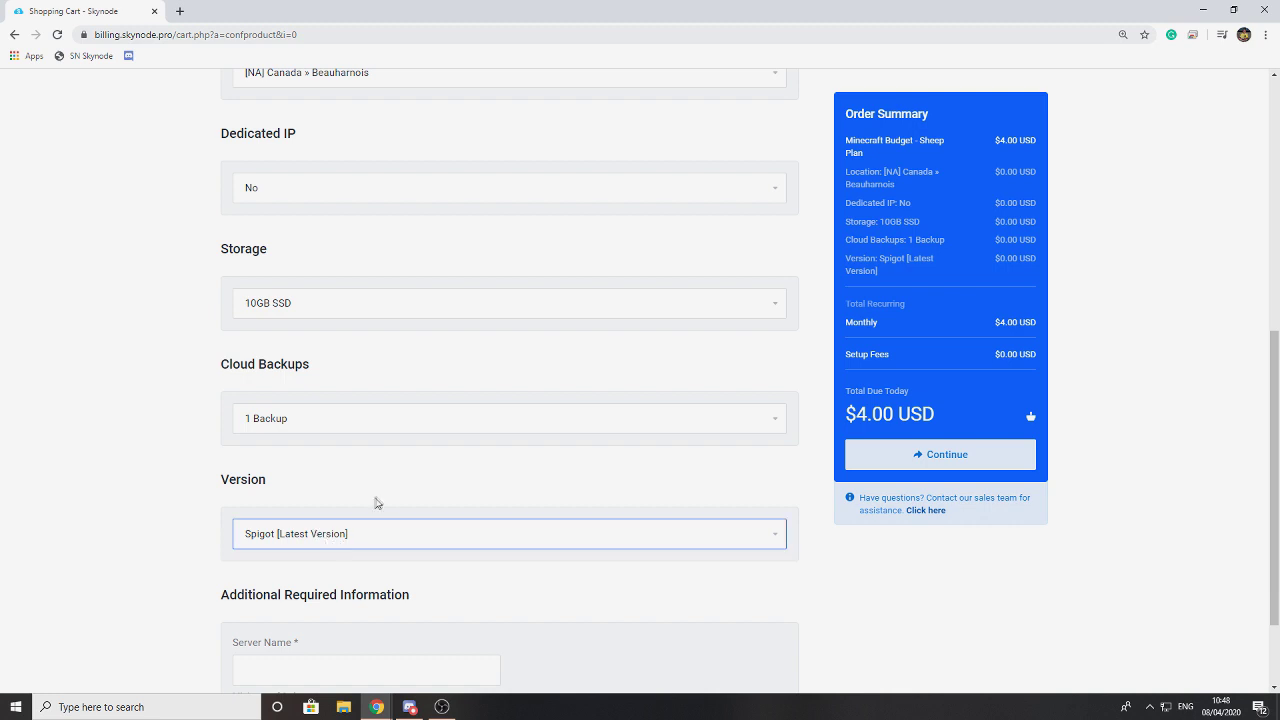
{"action": "scroll", "coordinate": [380, 500], "scroll_direction": "down", "scroll_amount": 2}
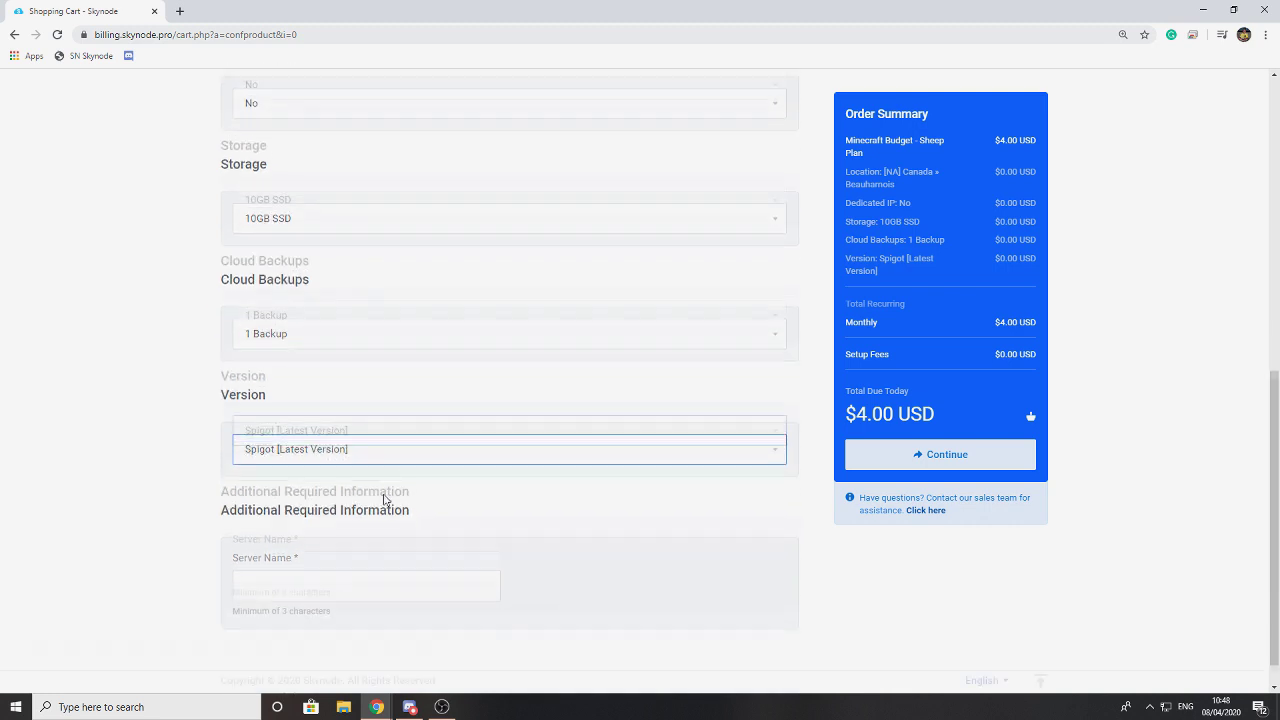
{"action": "left_click", "coordinate": [347, 554]}
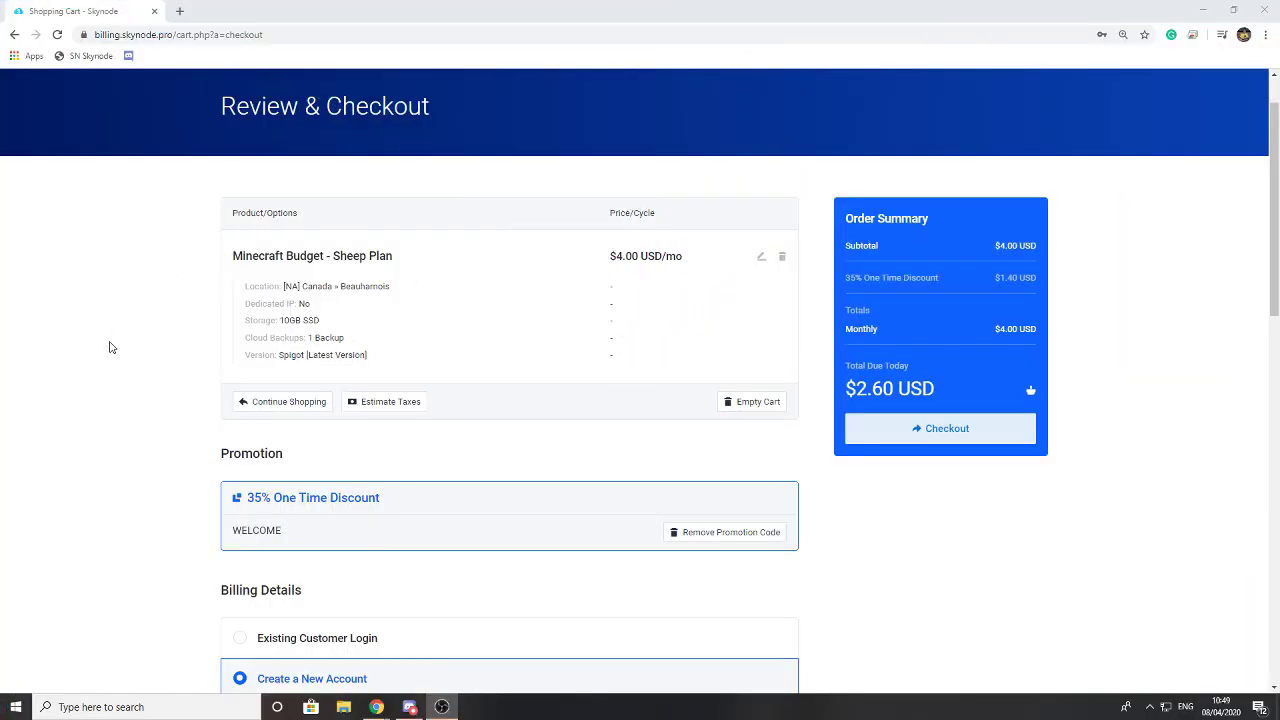
{"action": "scroll", "coordinate": [206, 356], "scroll_direction": "down", "scroll_amount": 1}
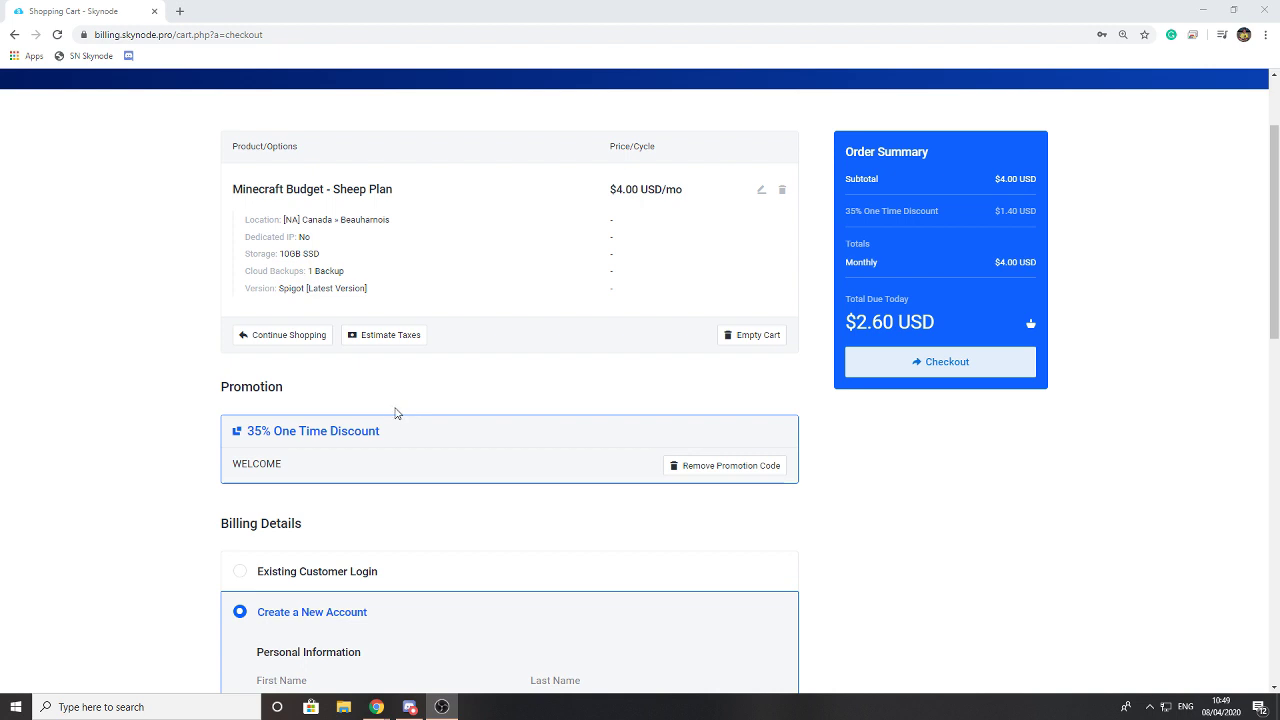
{"action": "scroll", "coordinate": [395, 413], "scroll_direction": "down", "scroll_amount": 1}
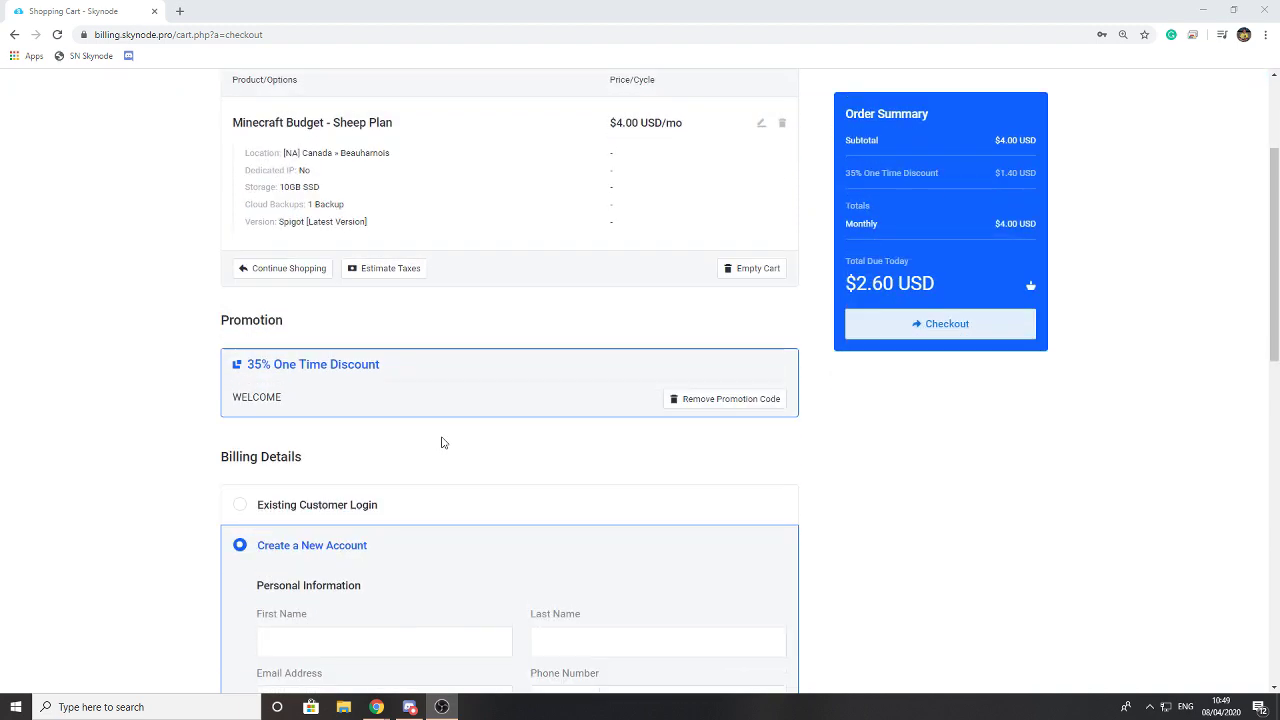
{"action": "left_click", "coordinate": [395, 514]}
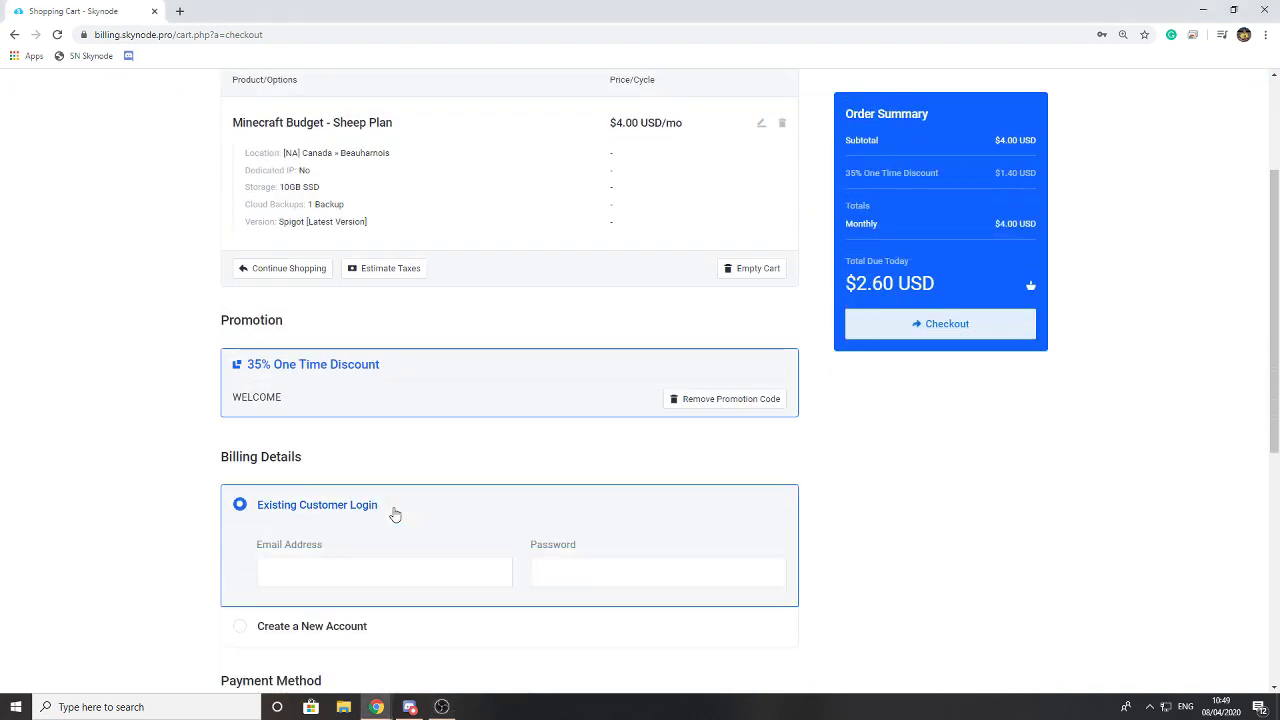
{"action": "scroll", "coordinate": [395, 514], "scroll_direction": "down", "scroll_amount": 1}
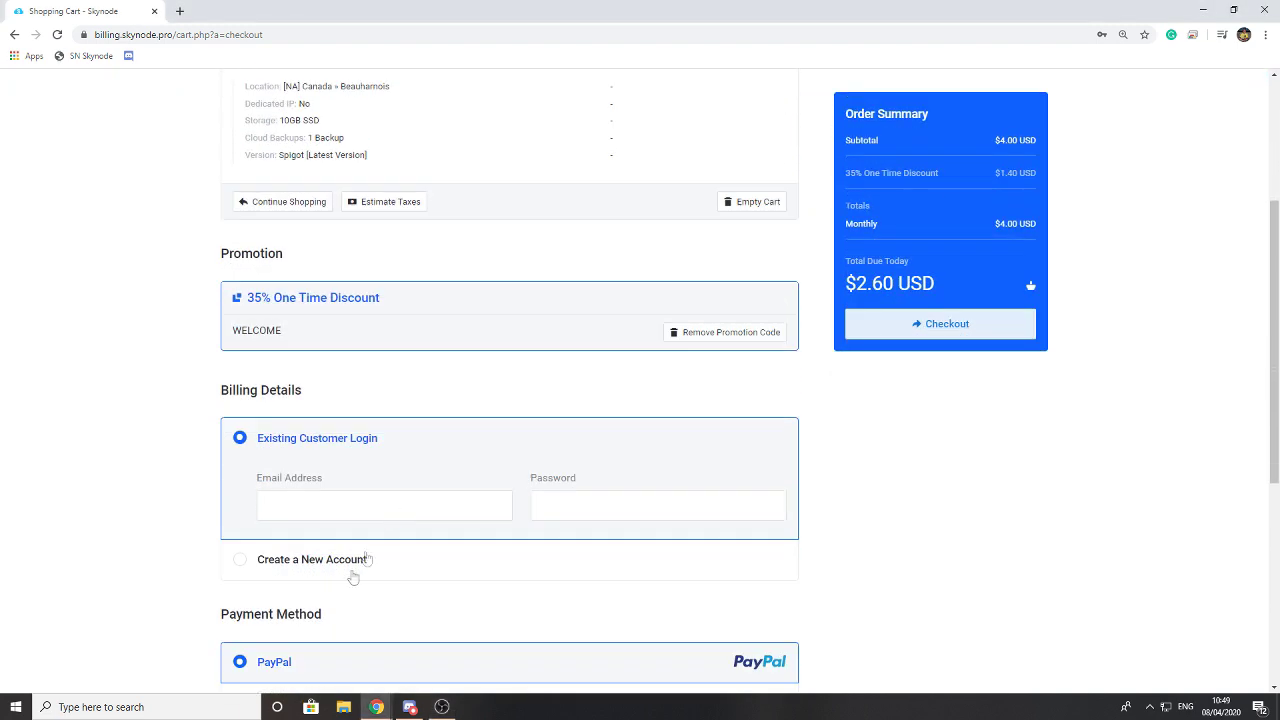
{"action": "left_click", "coordinate": [405, 568]}
{"action": "scroll", "coordinate": [405, 568], "scroll_direction": "down", "scroll_amount": 1}
{"action": "scroll", "coordinate": [408, 568], "scroll_direction": "down", "scroll_amount": 3}
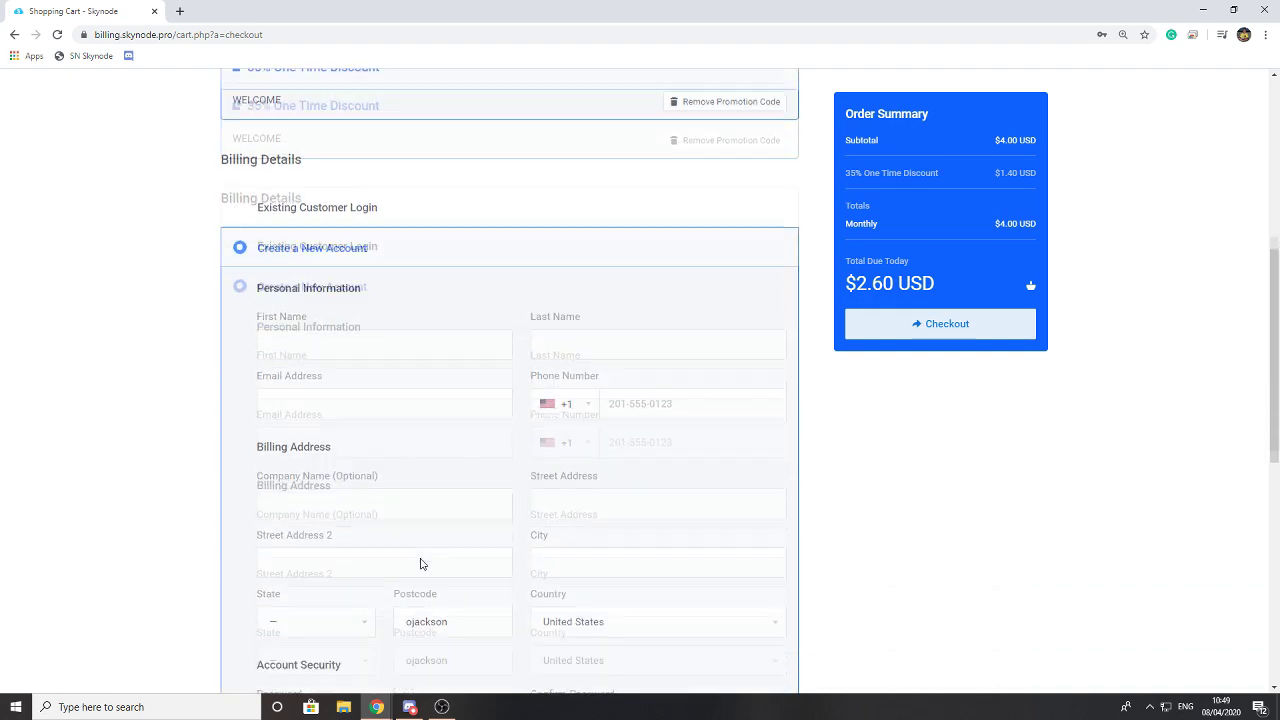
{"action": "scroll", "coordinate": [420, 563], "scroll_direction": "down", "scroll_amount": 1}
{"action": "scroll", "coordinate": [420, 557], "scroll_direction": "down", "scroll_amount": 2}
{"action": "scroll", "coordinate": [428, 563], "scroll_direction": "up", "scroll_amount": 1}
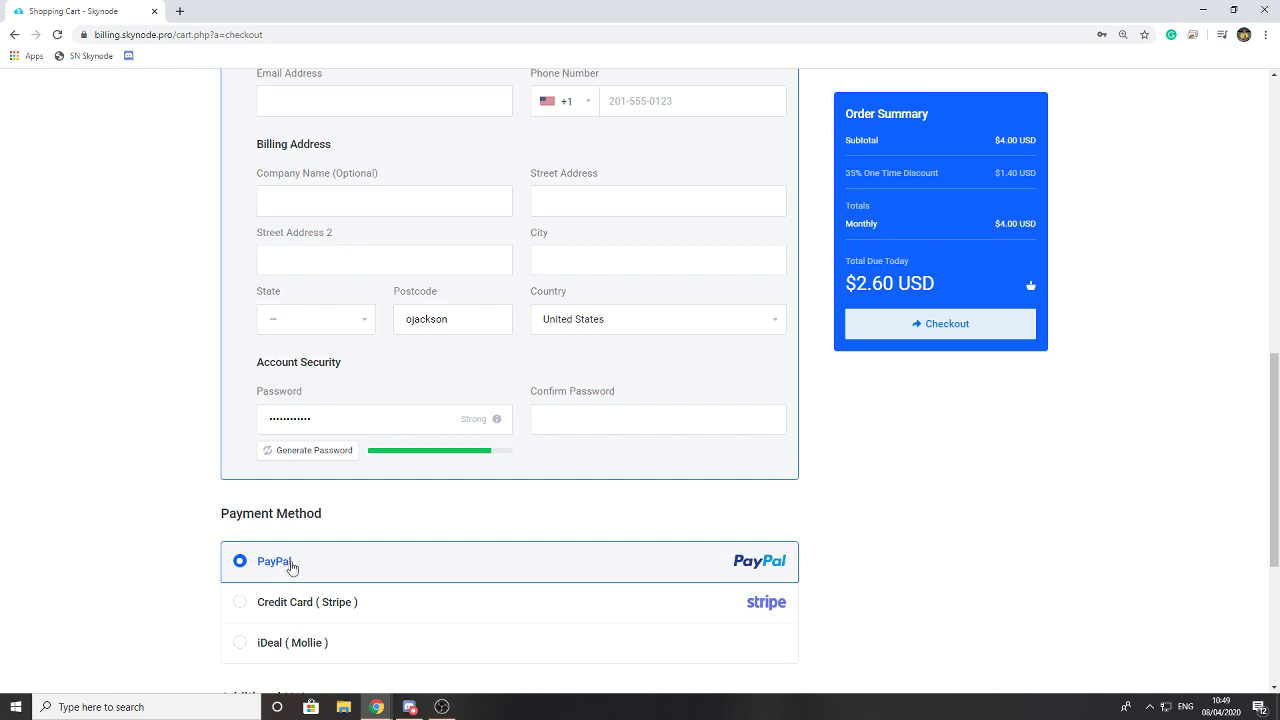
{"action": "scroll", "coordinate": [325, 543], "scroll_direction": "down", "scroll_amount": 1}
{"action": "scroll", "coordinate": [325, 545], "scroll_direction": "down", "scroll_amount": 1}
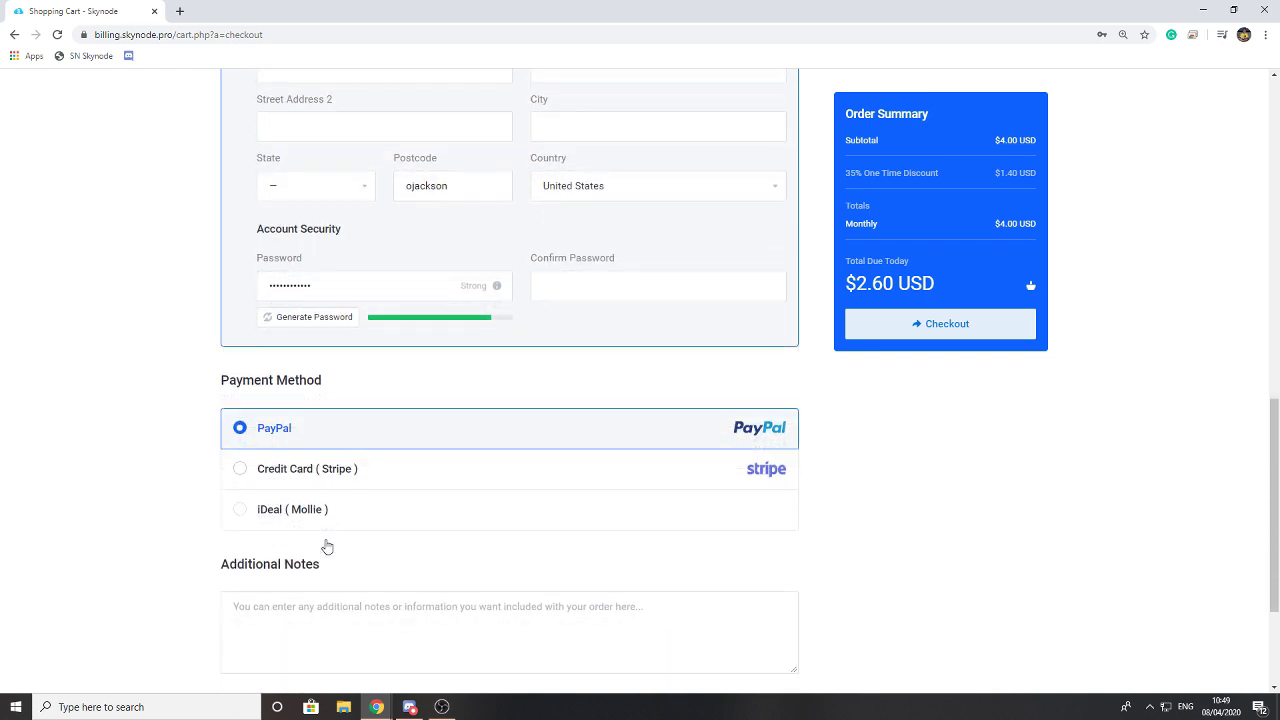
{"action": "scroll", "coordinate": [325, 545], "scroll_direction": "up", "scroll_amount": 1}
{"action": "scroll", "coordinate": [486, 429], "scroll_direction": "up", "scroll_amount": 1}
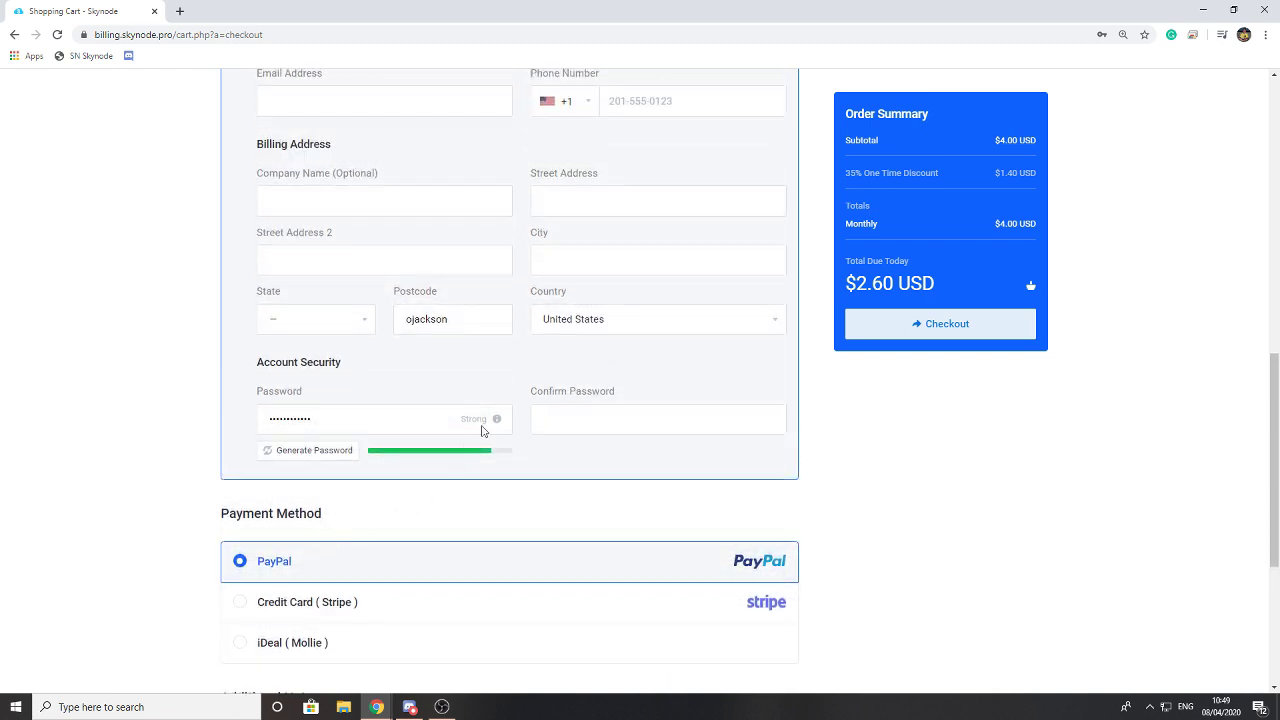
{"action": "scroll", "coordinate": [451, 354], "scroll_direction": "up", "scroll_amount": 2}
{"action": "scroll", "coordinate": [450, 355], "scroll_direction": "up", "scroll_amount": 2}
{"action": "scroll", "coordinate": [337, 371], "scroll_direction": "up", "scroll_amount": 2}
{"action": "scroll", "coordinate": [346, 366], "scroll_direction": "up", "scroll_amount": 2}
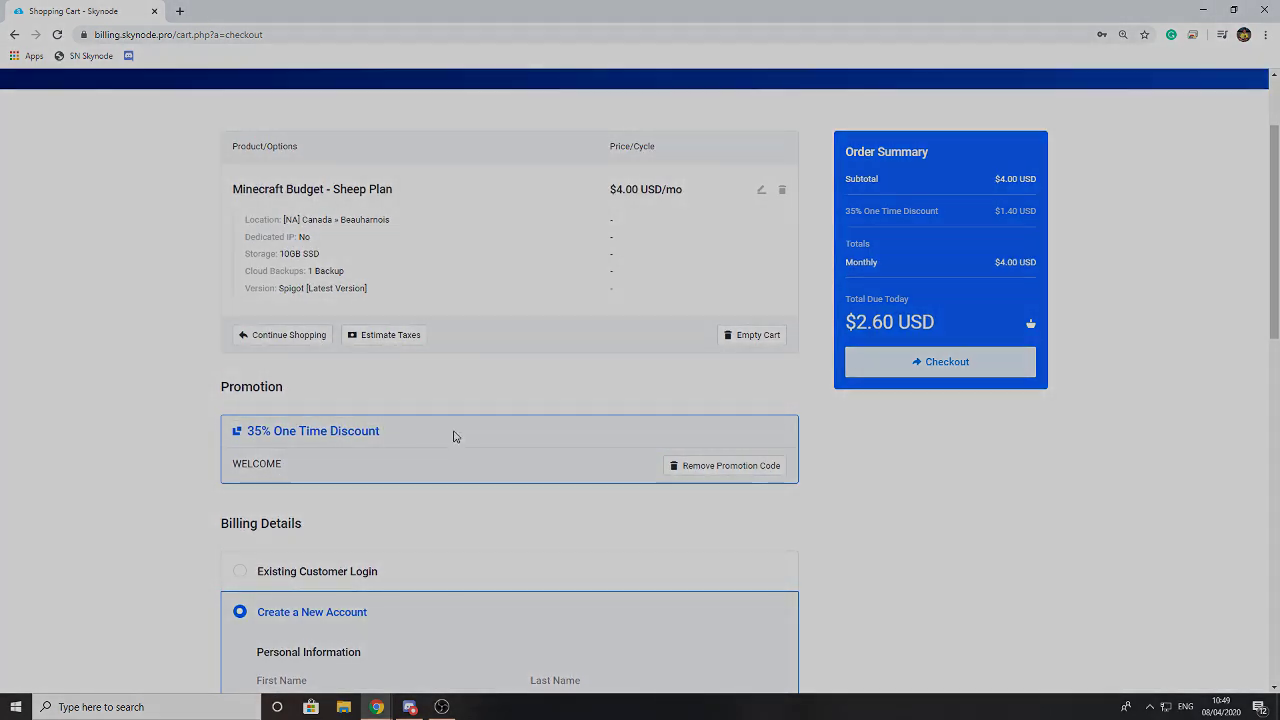
{"action": "scroll", "coordinate": [490, 442], "scroll_direction": "up", "scroll_amount": 1}
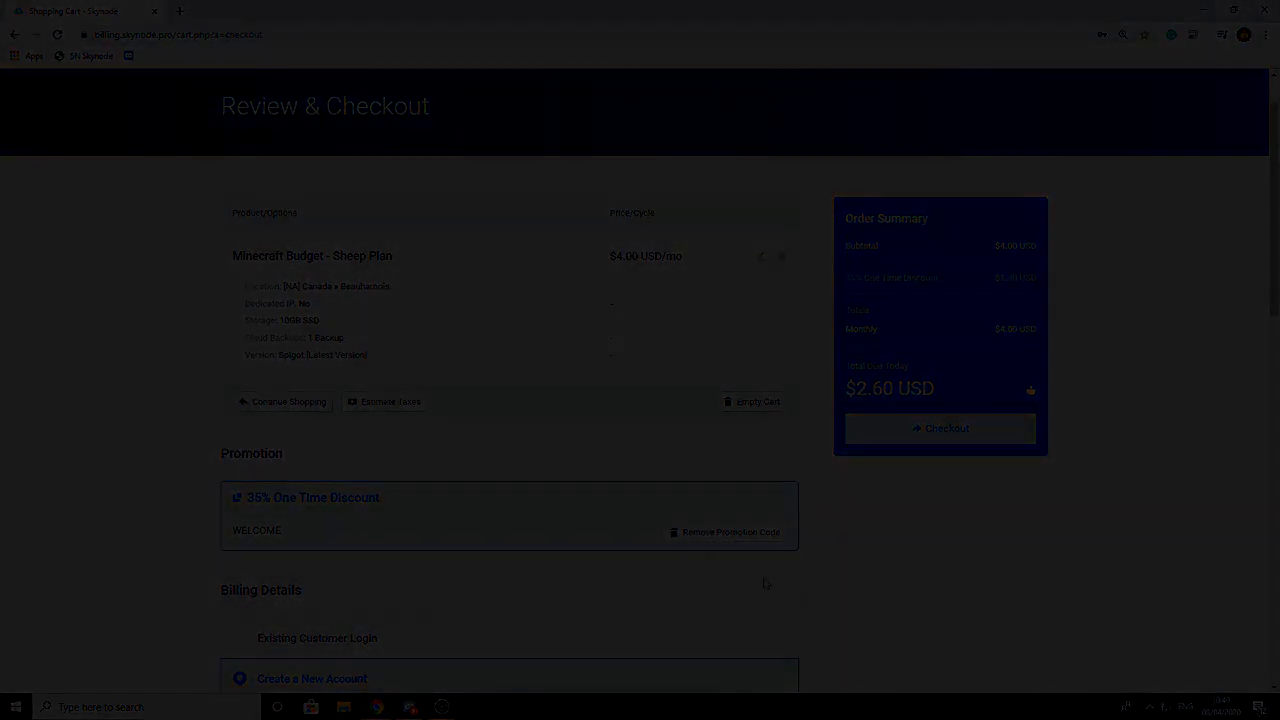